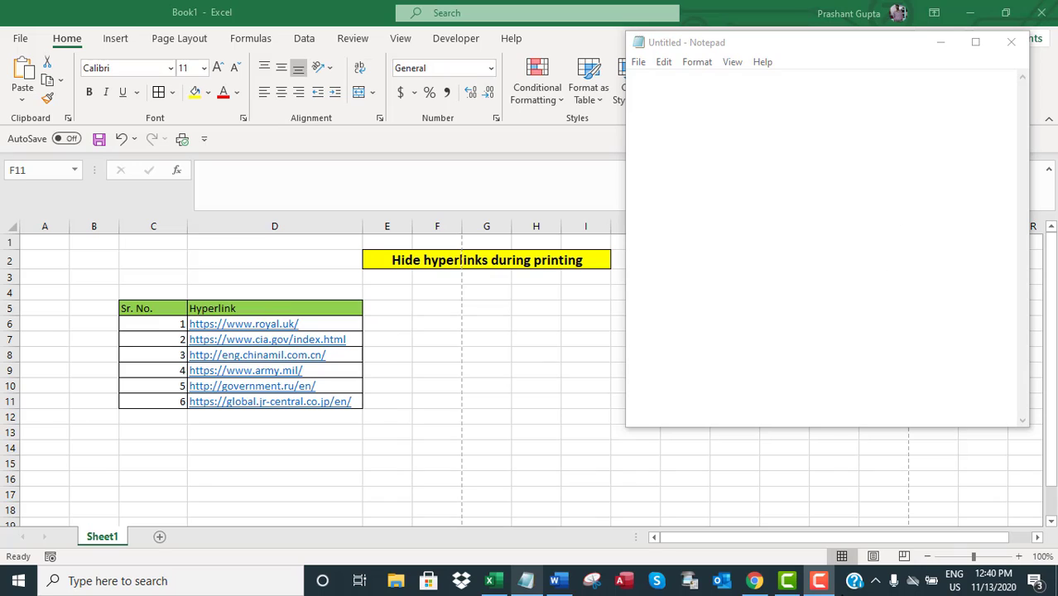
# Step: In Notepad, type the intro about hiding hyperlinks in Excel while printing
pyautogui.click(822, 583)
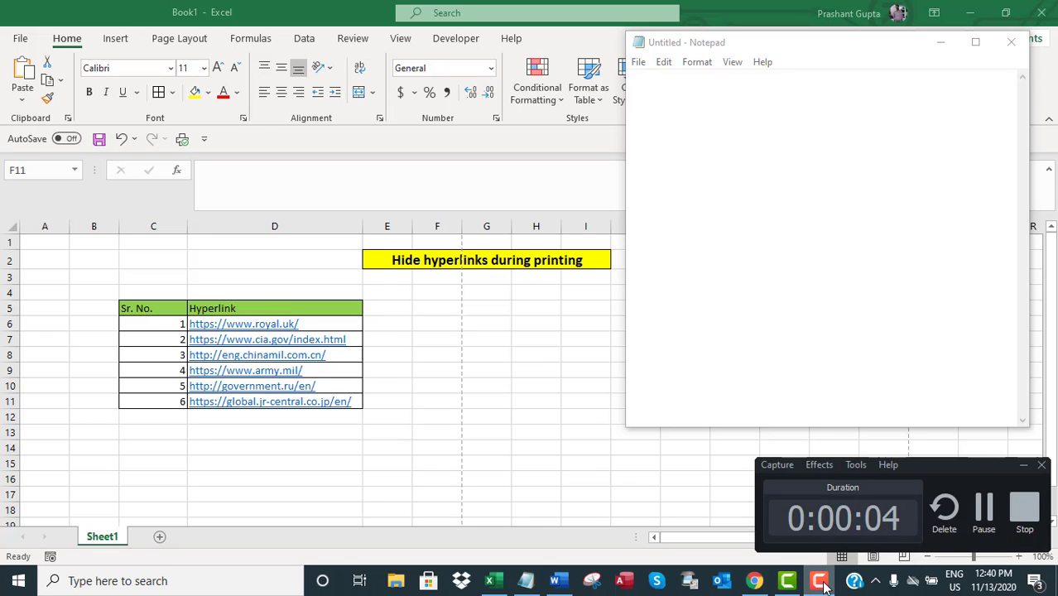
pyautogui.click(822, 583)
pyautogui.write('H')
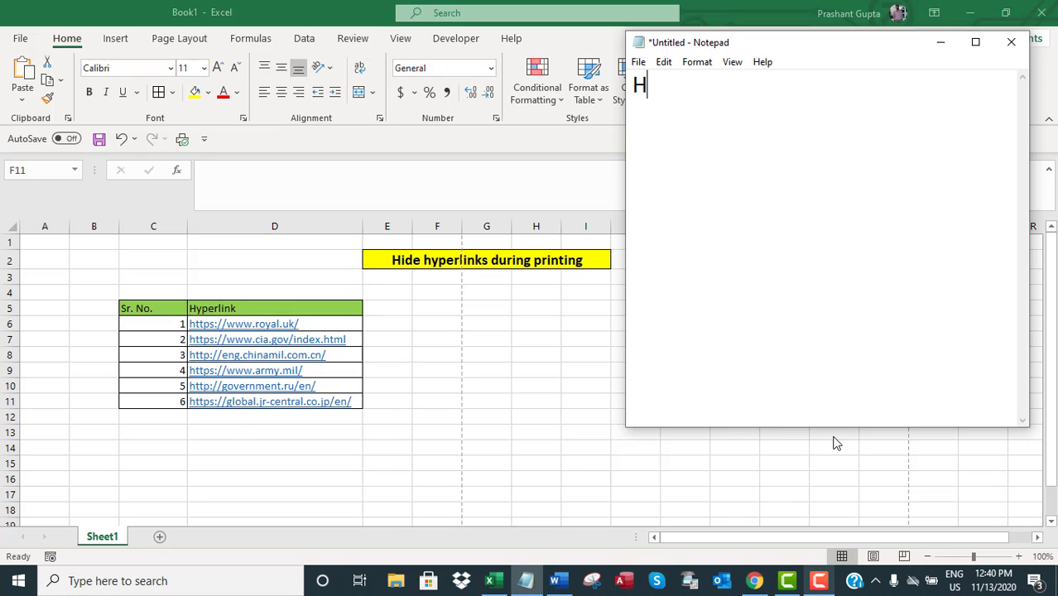
pyautogui.write('ello,')
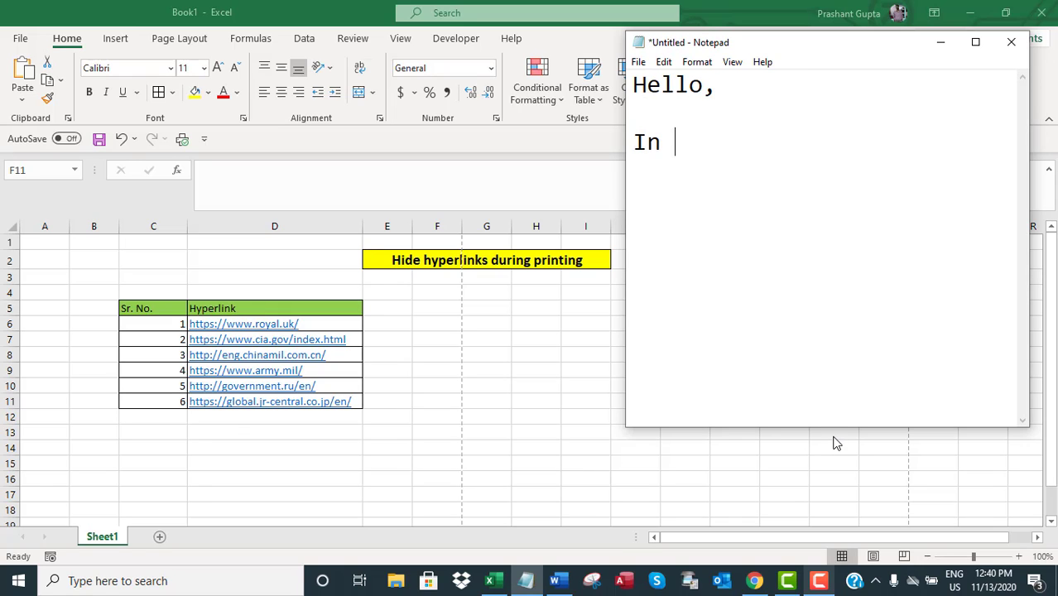
pyautogui.write('this video, I wi')
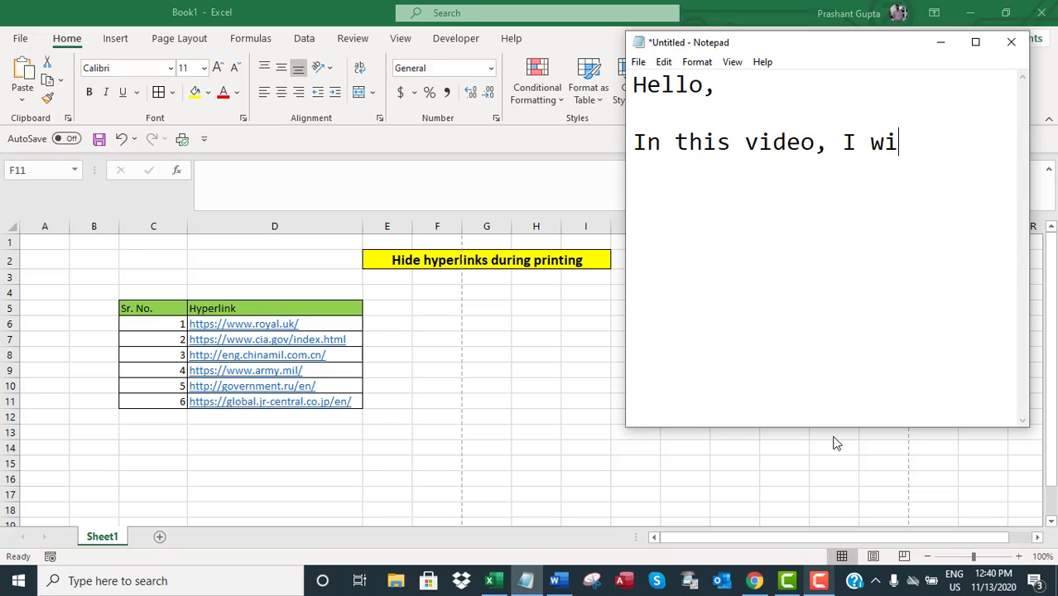
pyautogui.write('ll show, how to')
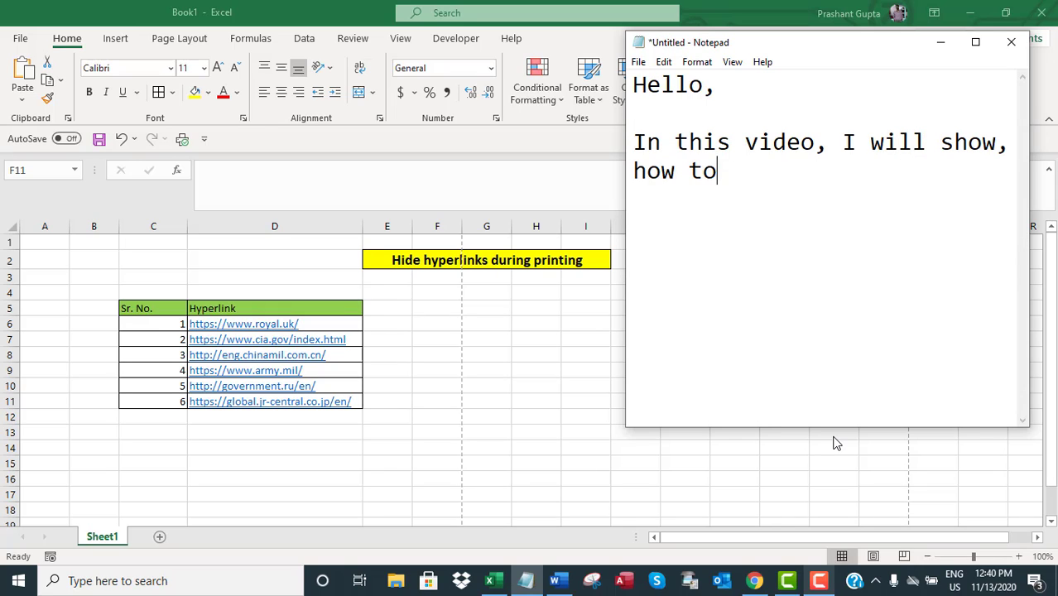
pyautogui.write(' hide hyperl')
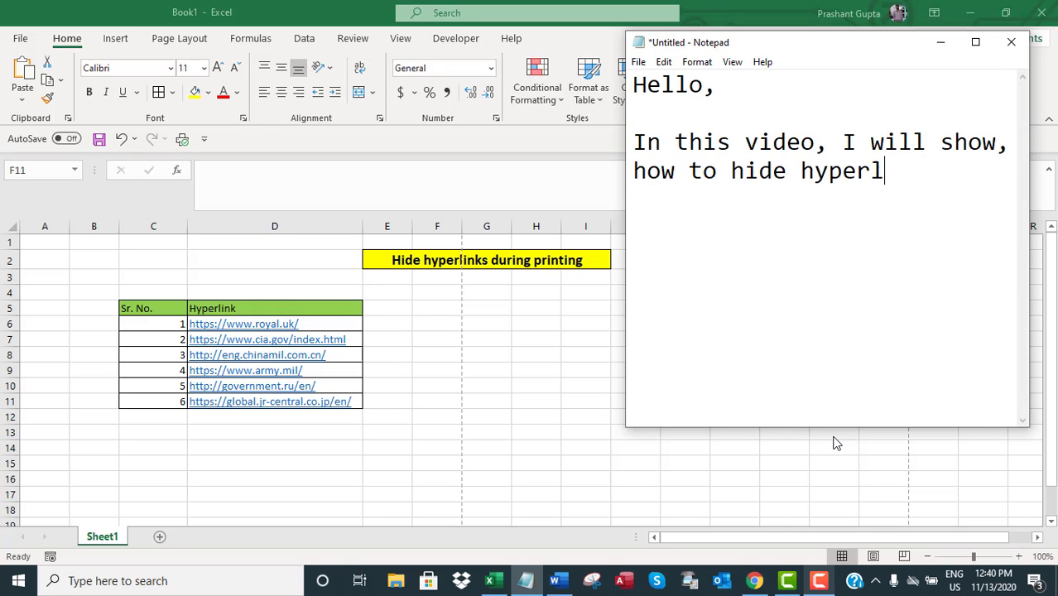
pyautogui.write('ink is i')
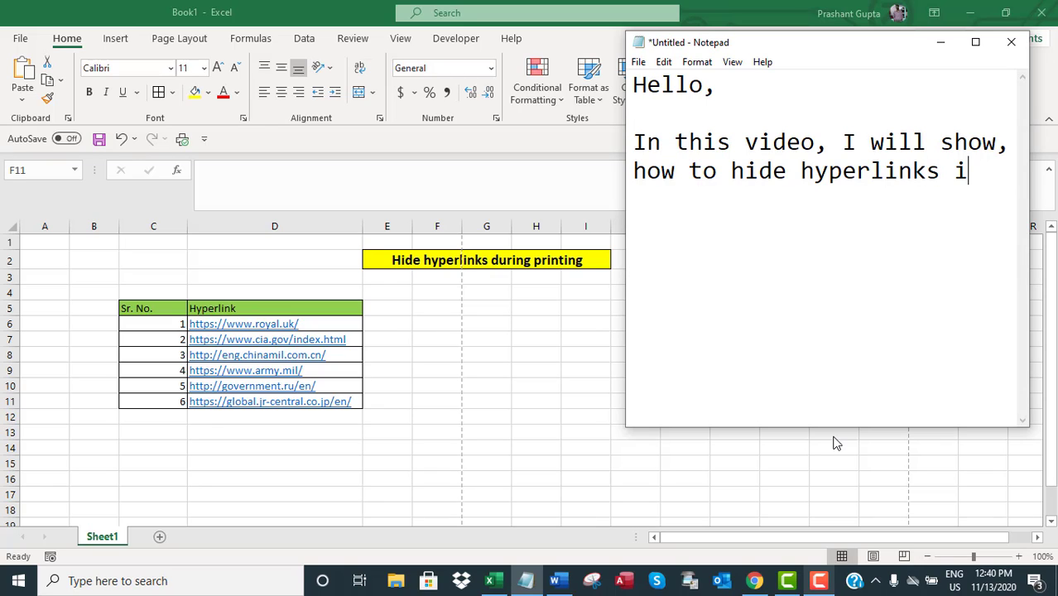
pyautogui.write('xcel while ')
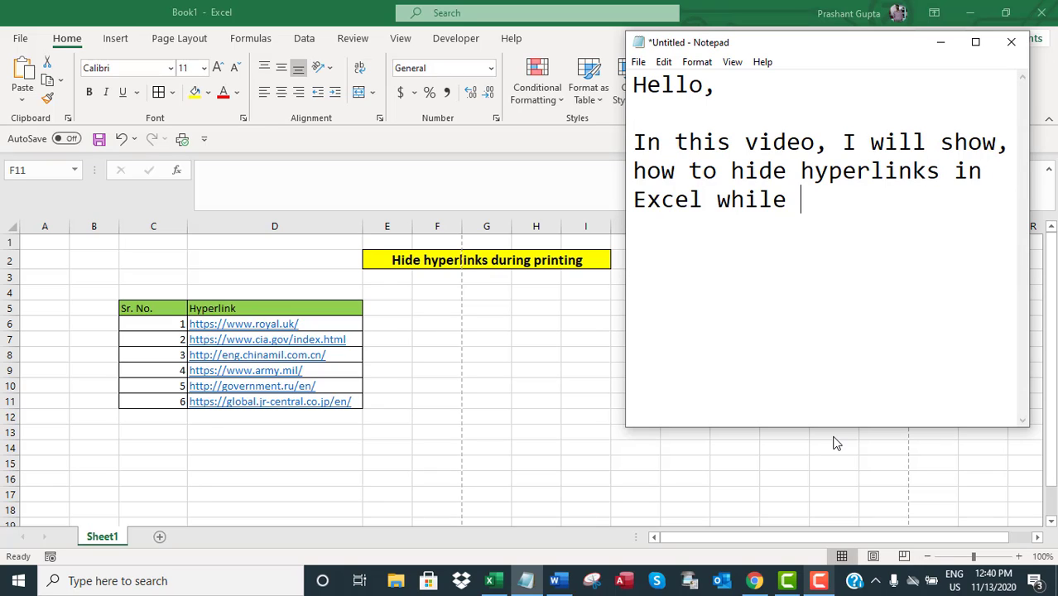
pyautogui.write('printing.')
pyautogui.press('Return')
pyautogui.press('Return')
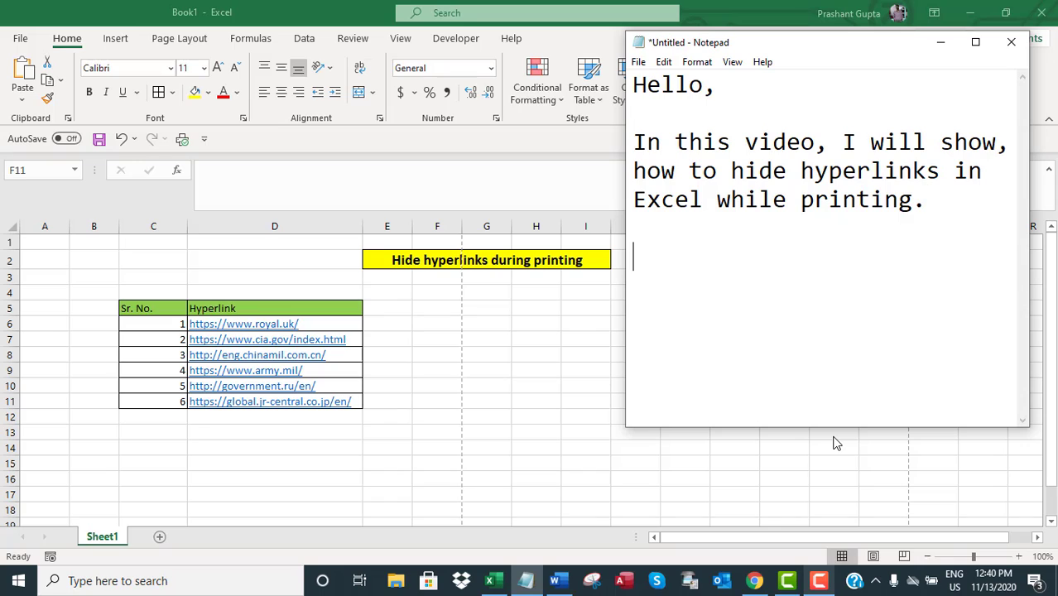
# Step: Add lines about column D's hyperlinks and first viewing their print preview, fixing the 'preview' typo
pyautogui.write("So, let's ge")
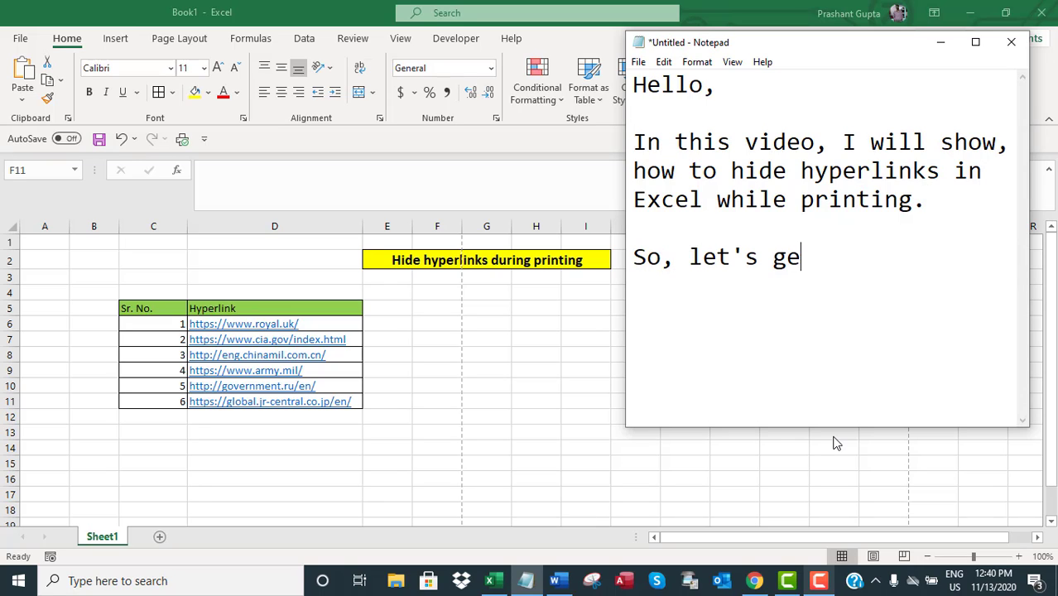
pyautogui.write('t started.  ')
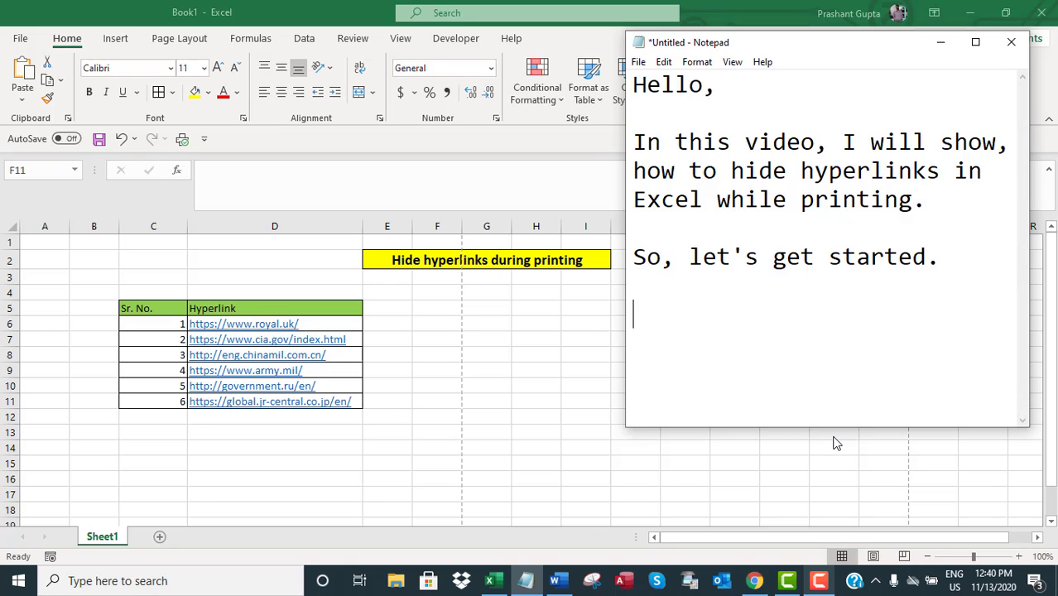
pyautogui.write('So, you can')
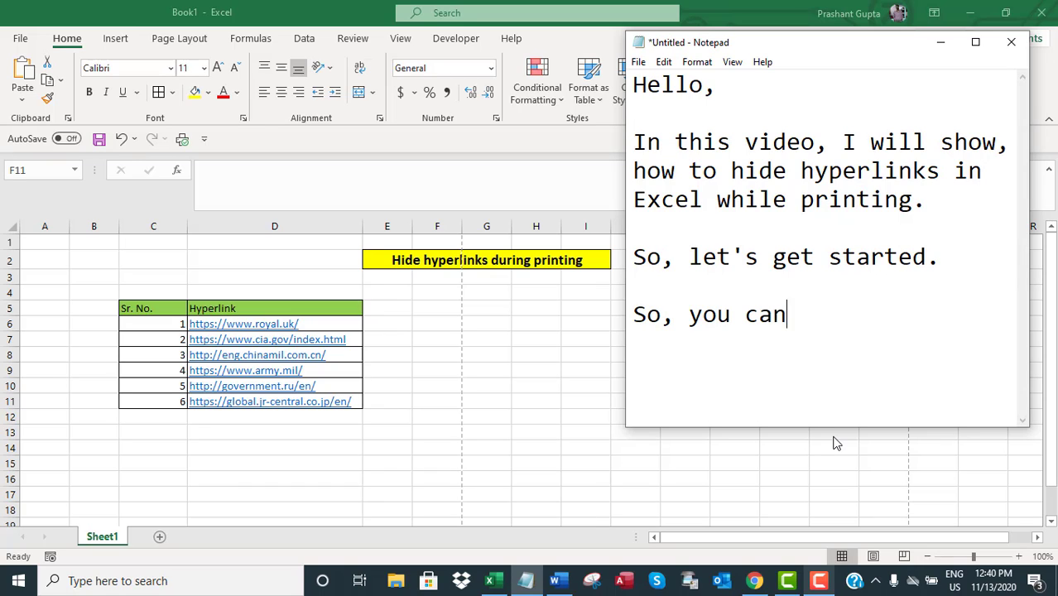
pyautogui.write(' see that in col')
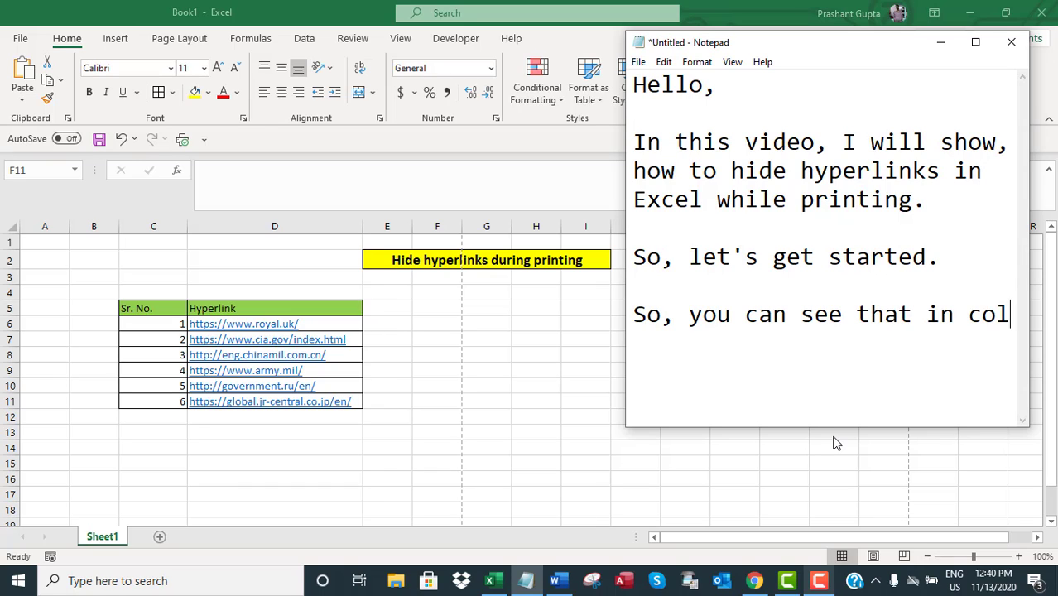
pyautogui.write('umn D, we hav')
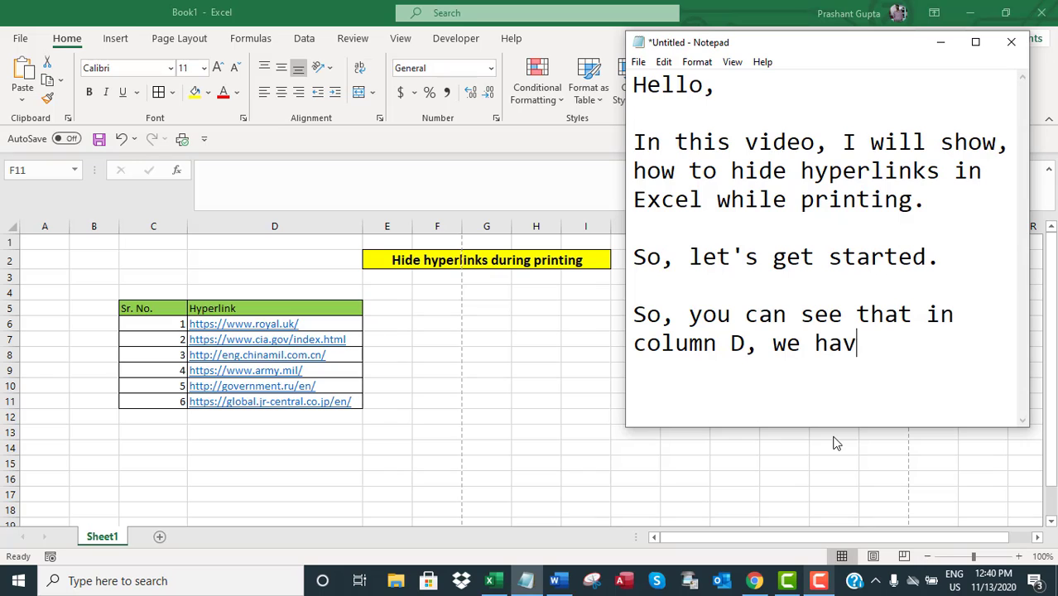
pyautogui.write('e few hyperli')
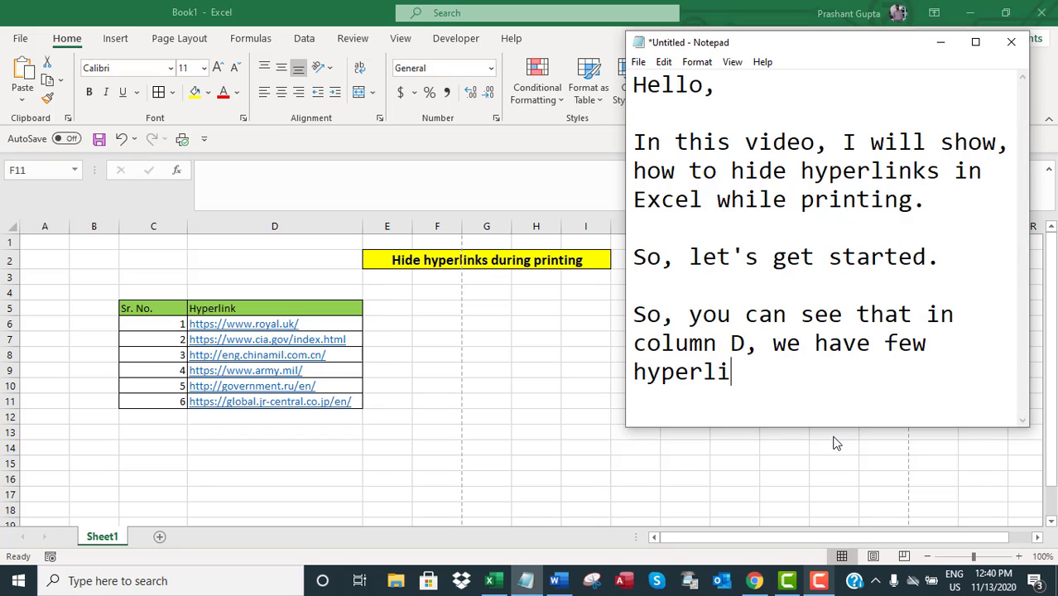
pyautogui.write('nks in it.')
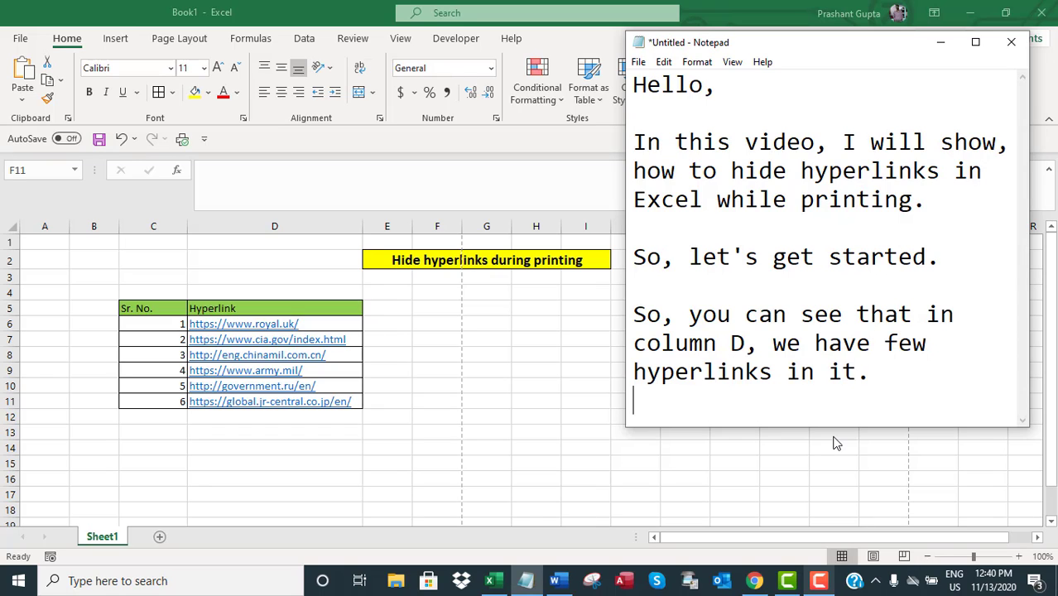
pyautogui.press('Return')
pyautogui.write('now, let')
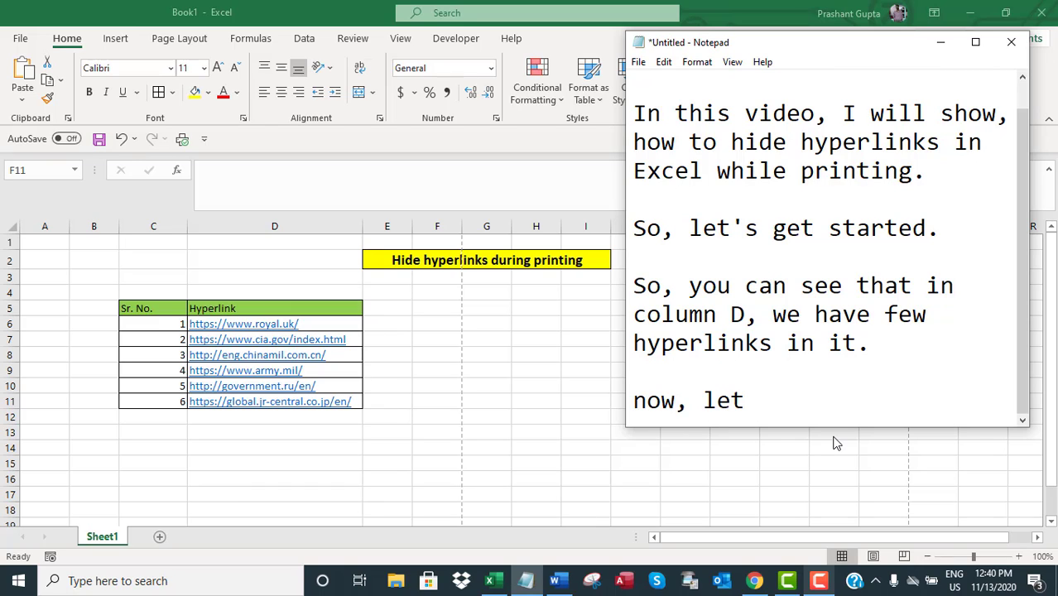
pyautogui.write("'s first see t")
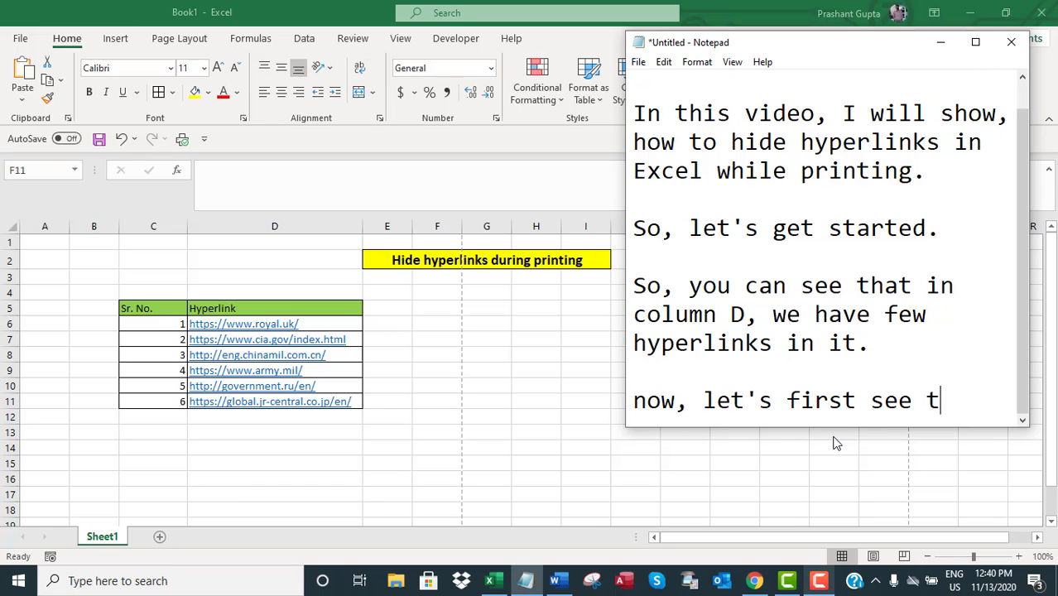
pyautogui.write('he print priv')
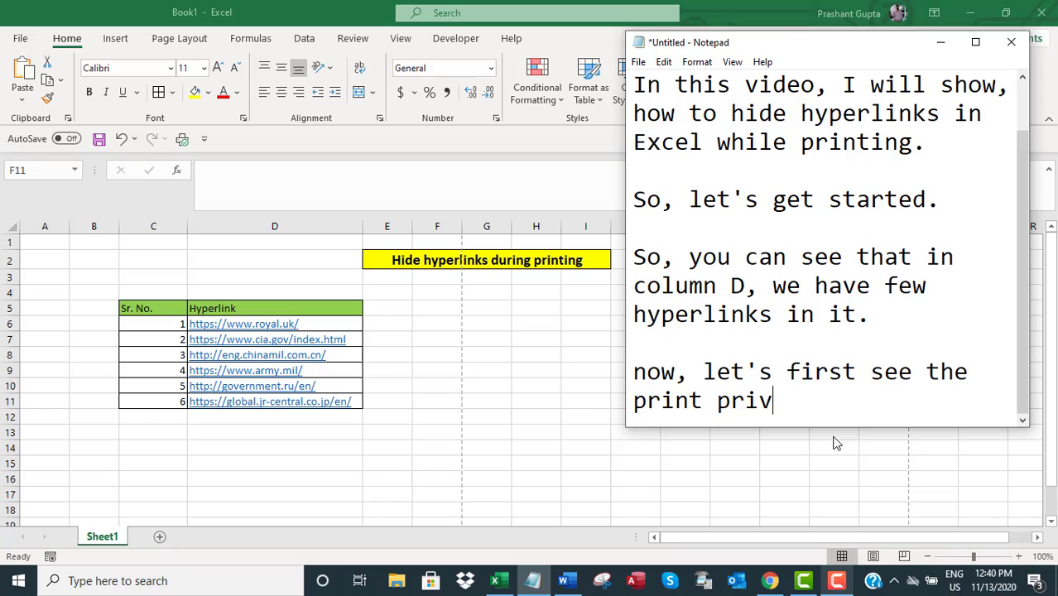
pyautogui.press('BackSpace')
pyautogui.press('BackSpace')
pyautogui.press('BackSpace')
pyautogui.write('iew of those.')
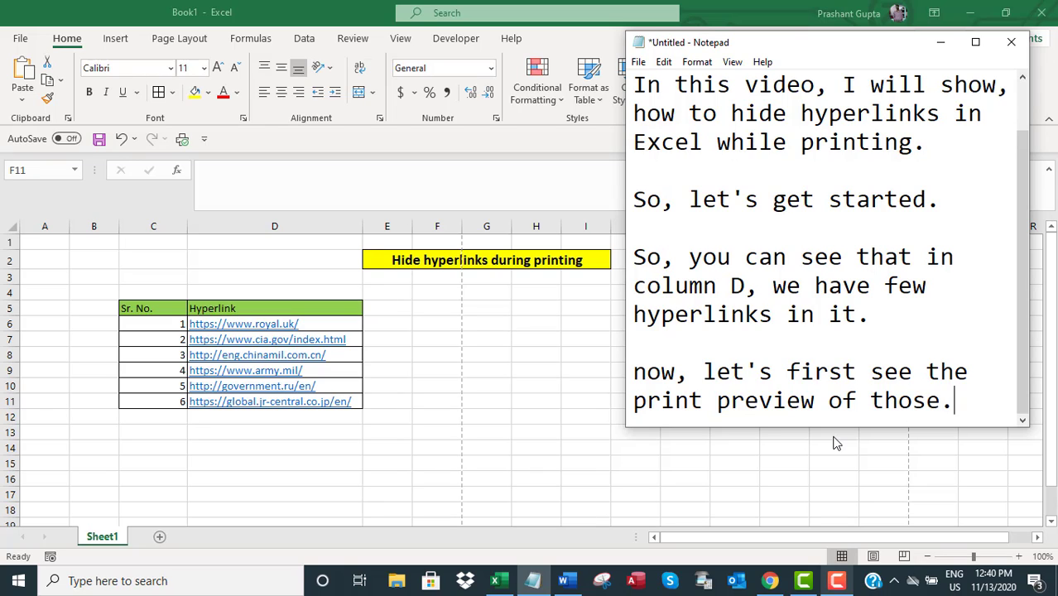
pyautogui.press('Return')
pyautogui.press('Return')
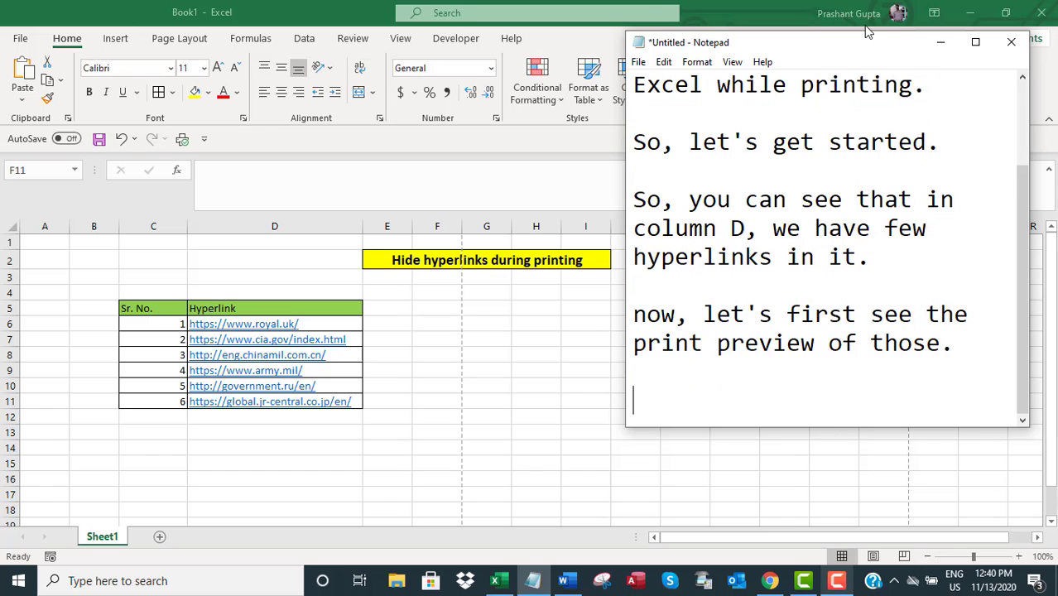
# Step: View the print preview showing the column D hyperlinks on page 1 of 2, then return to the sheet
pyautogui.click(941, 42)
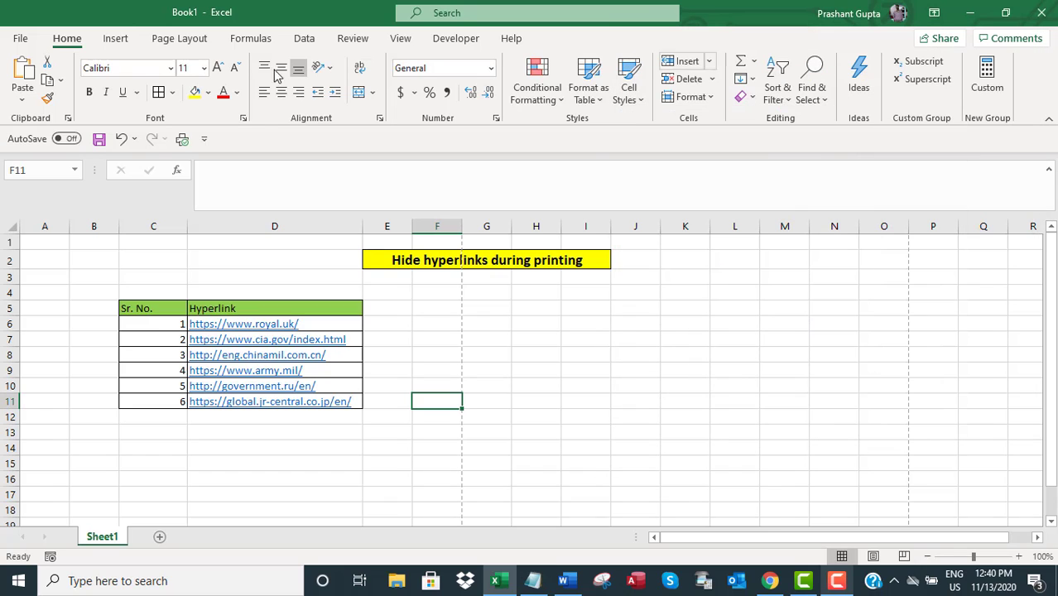
pyautogui.click(22, 42)
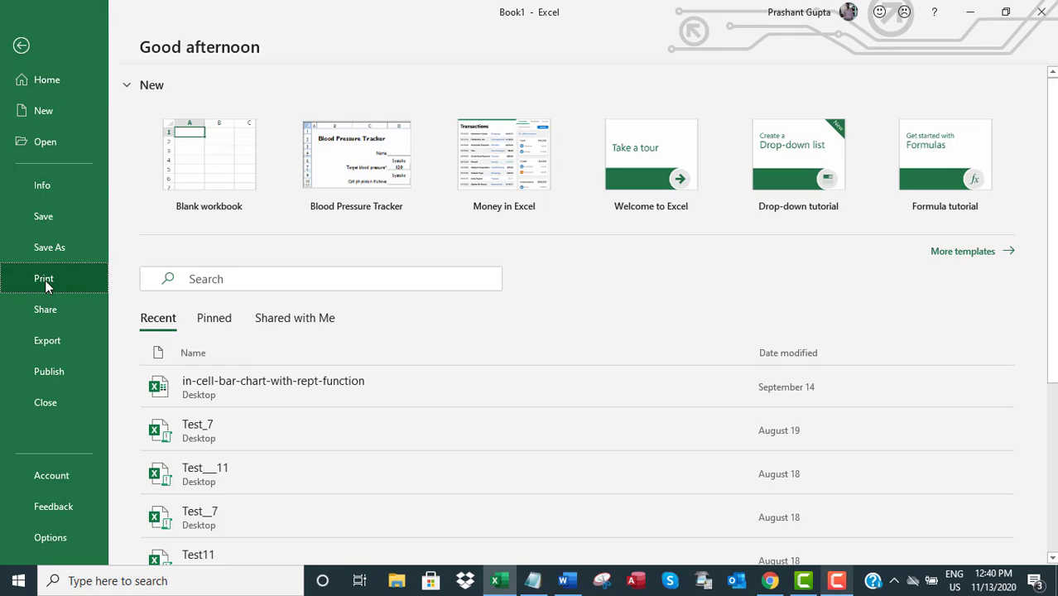
pyautogui.click(45, 279)
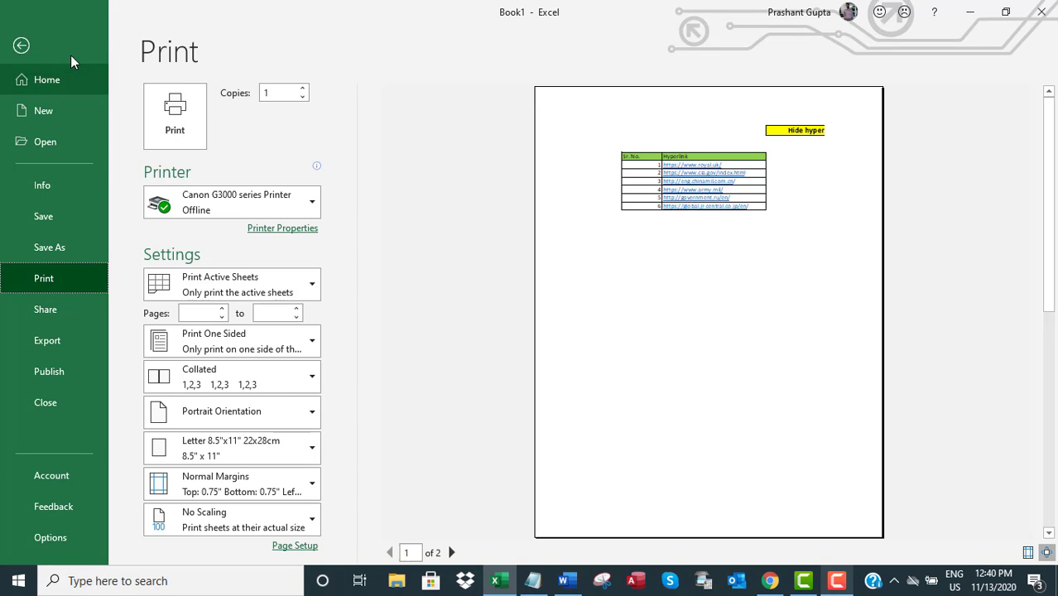
pyautogui.click(21, 45)
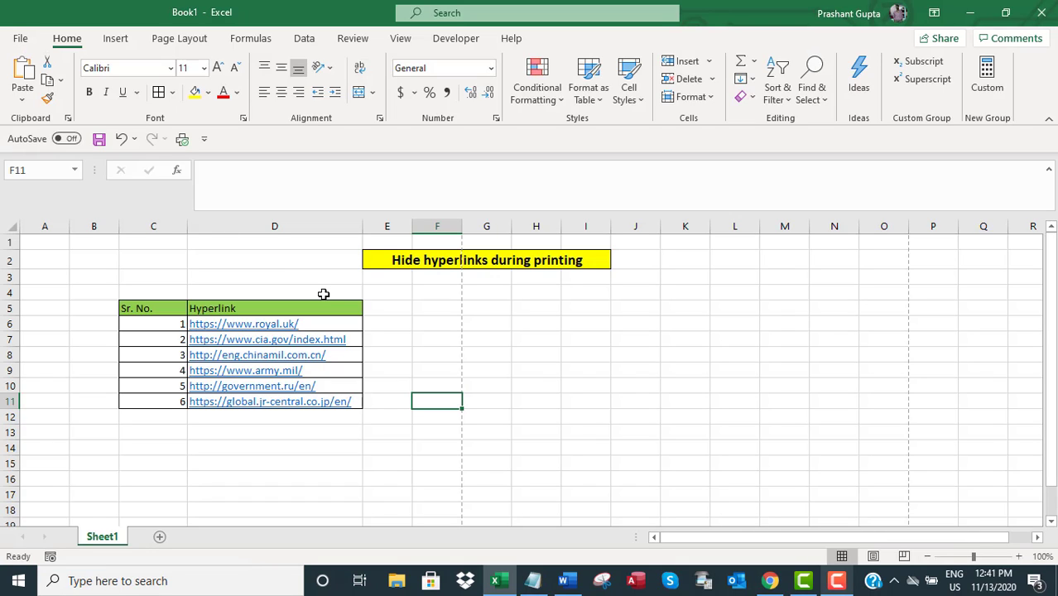
# Step: Note 'Now, let's try to hide second no. hyperlink.' and minimize Notepad
pyautogui.click(532, 580)
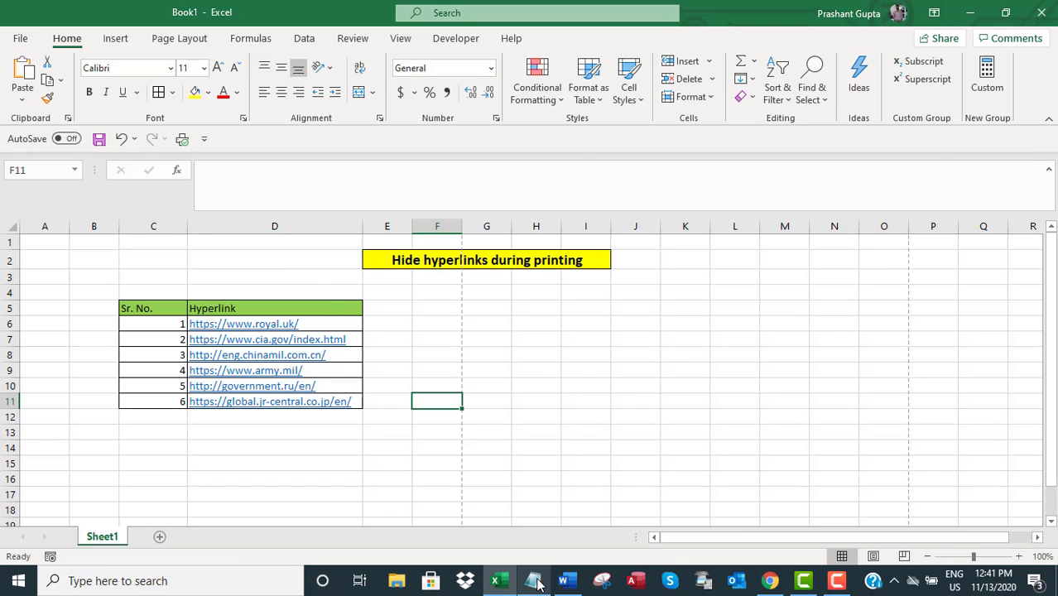
pyautogui.write('Now, ')
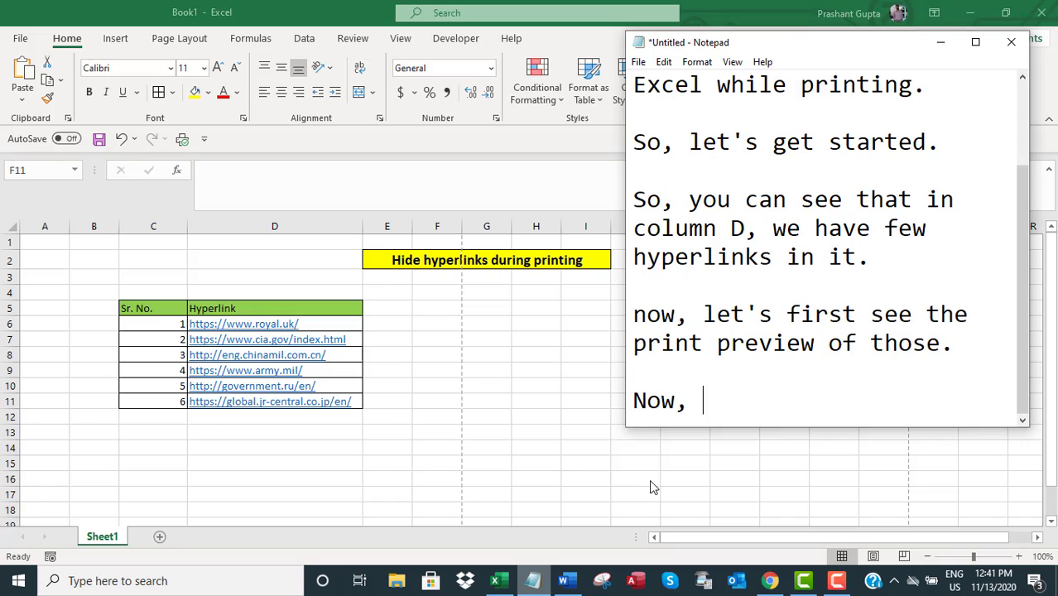
pyautogui.write("let's tr")
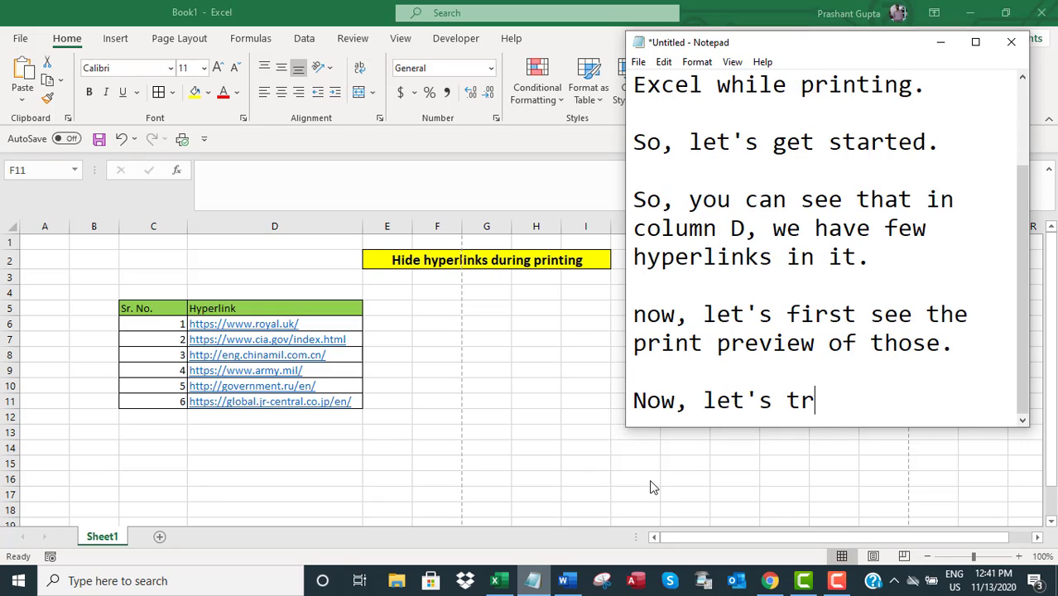
pyautogui.write('y to hide s')
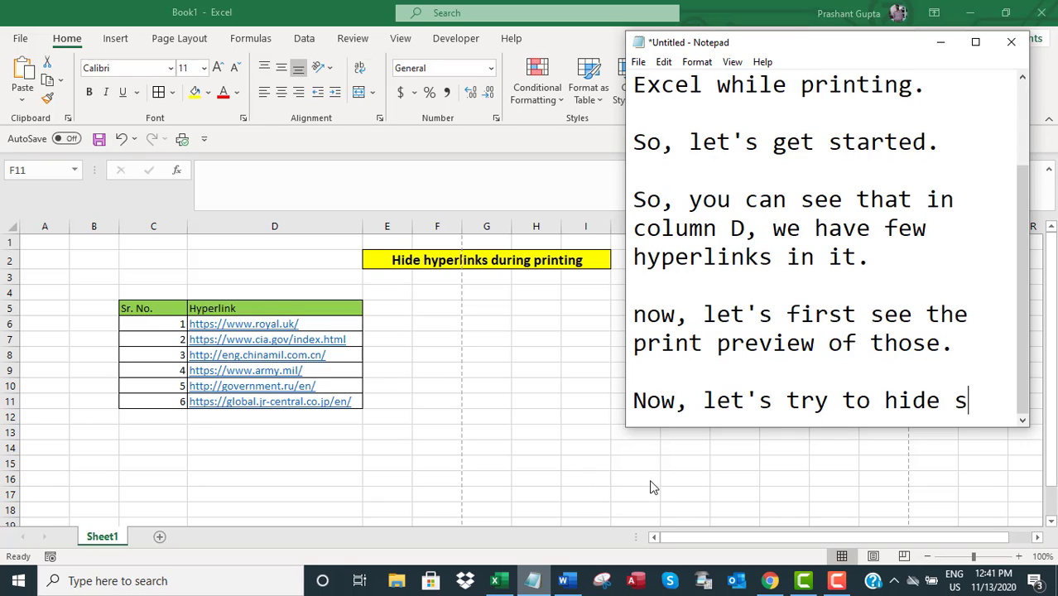
pyautogui.write('econd')
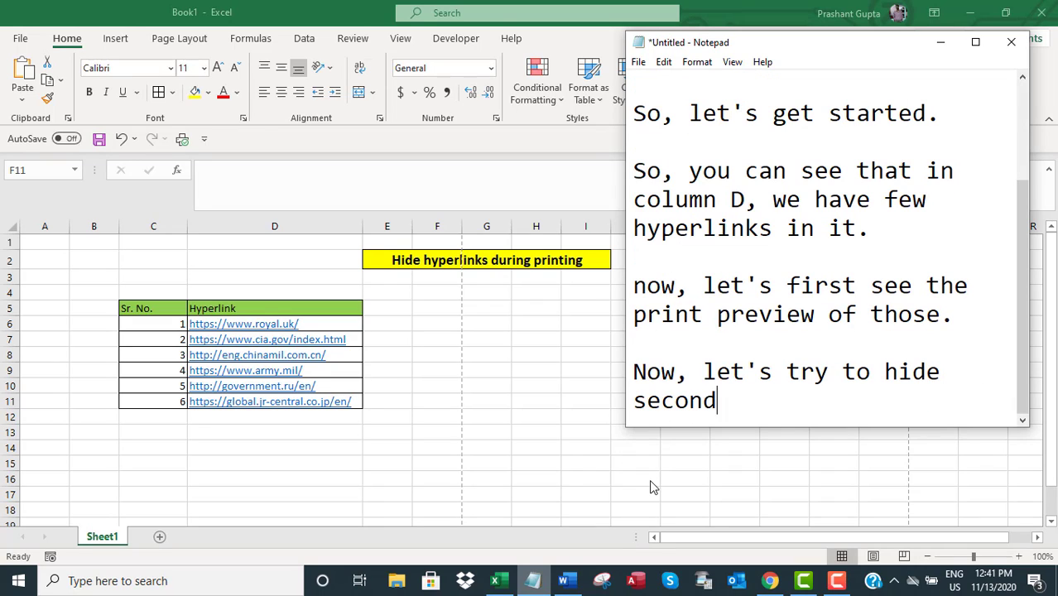
pyautogui.write(' no. h')
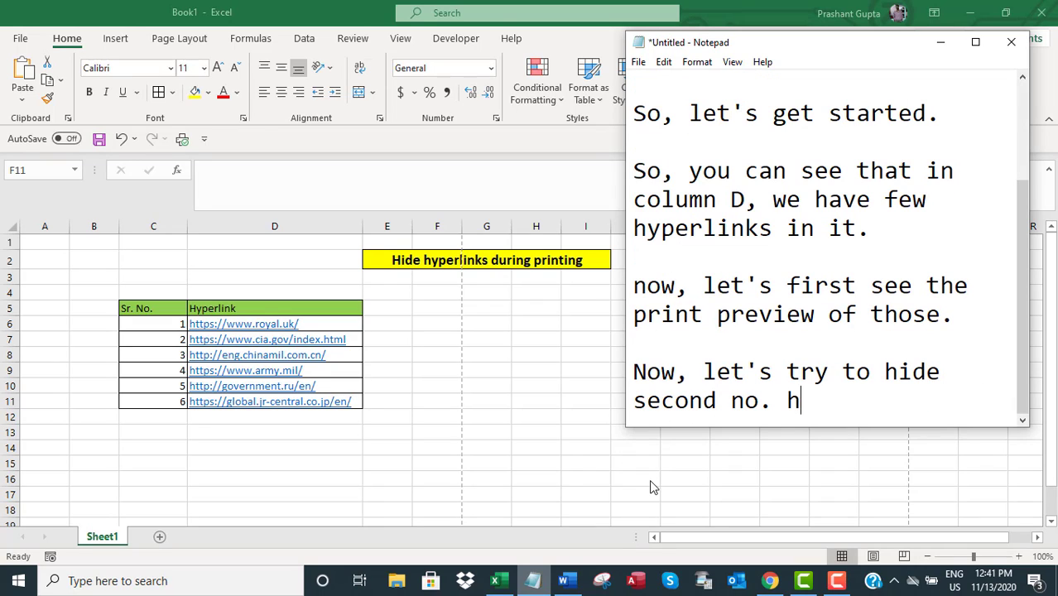
pyautogui.write('yperlink.')
pyautogui.press('Return')
pyautogui.press('Return')
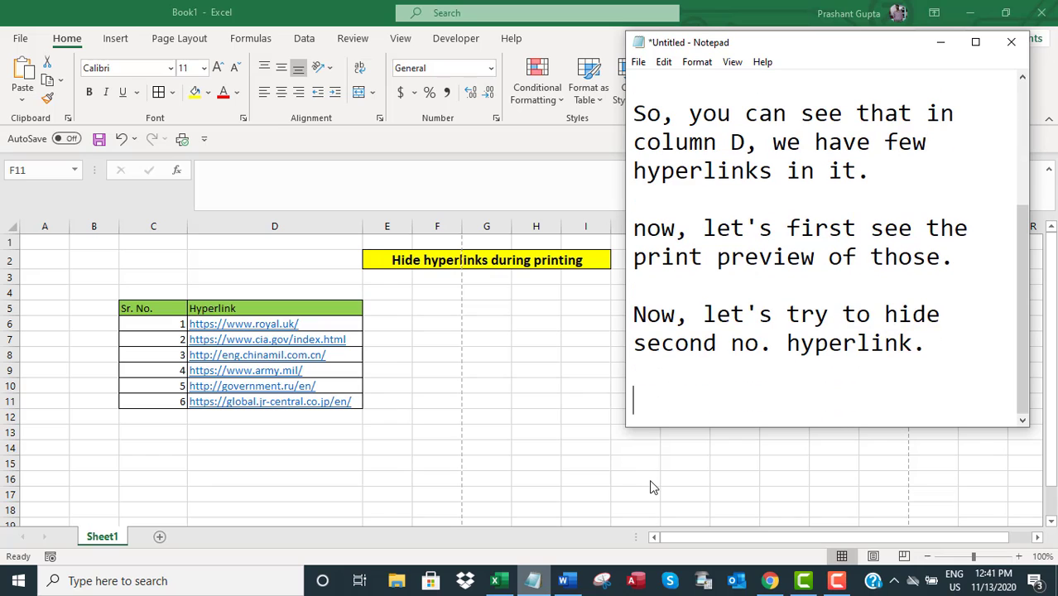
pyautogui.click(941, 42)
pyautogui.click(487, 370)
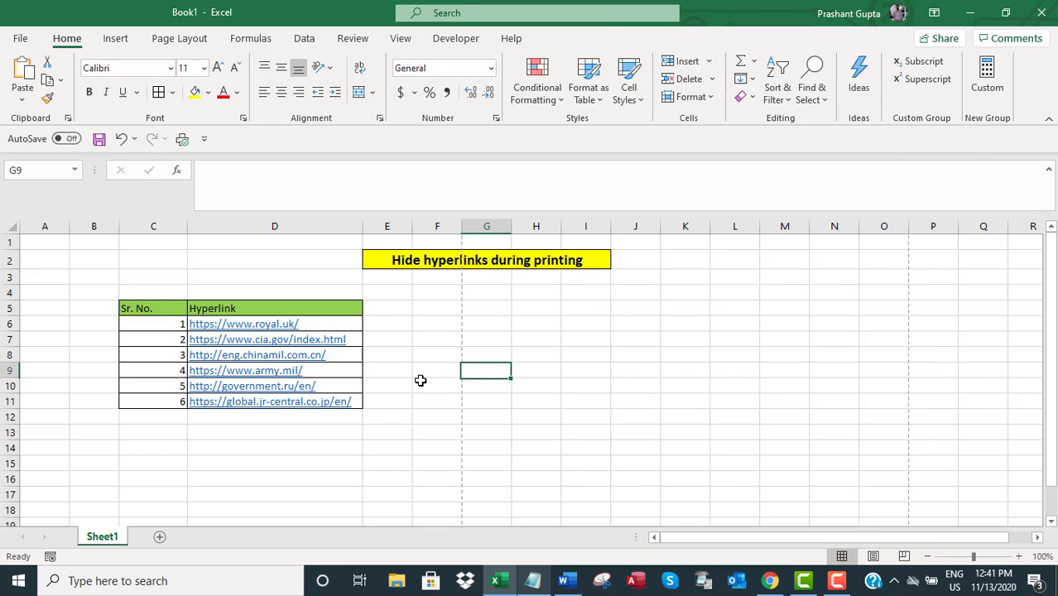
pyautogui.click(152, 340)
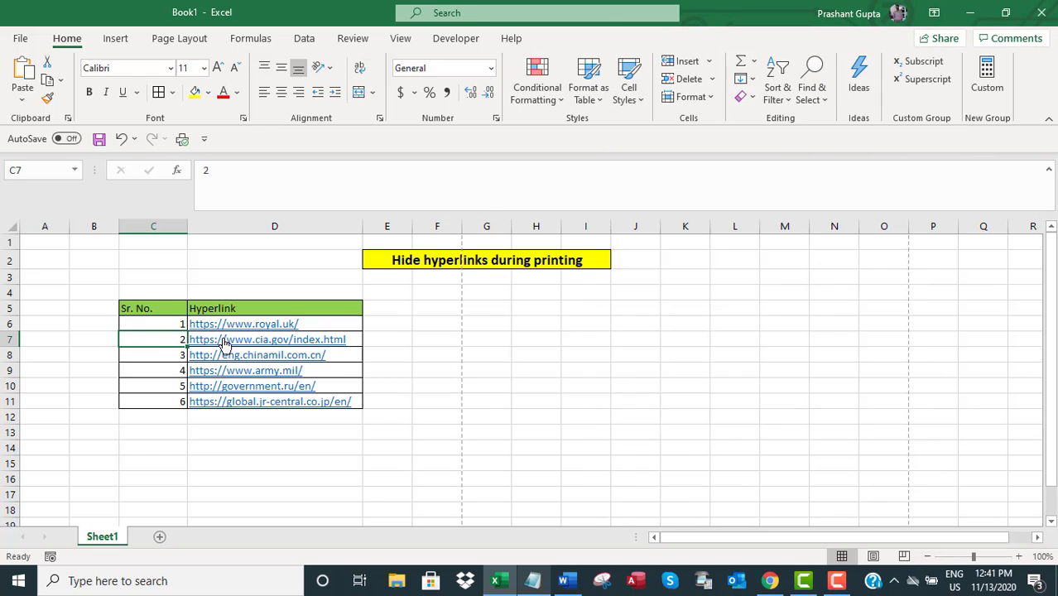
pyautogui.click(230, 342)
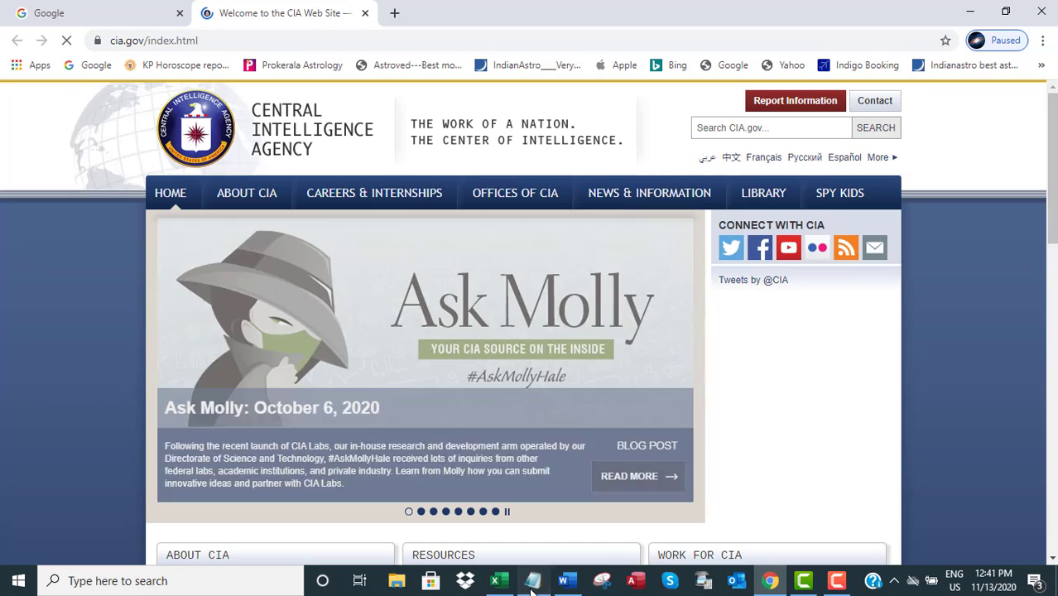
# Step: Note 'So, first the hyperlink is working.' and 'Now, let's hide it while printing.', then return to Excel
pyautogui.click(534, 580)
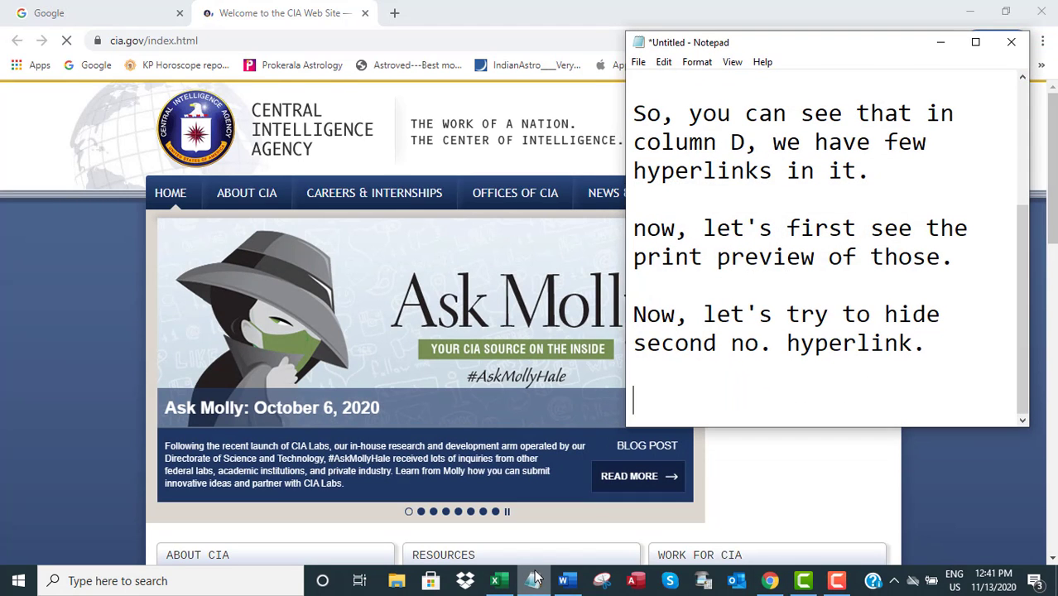
pyautogui.write('So, fir')
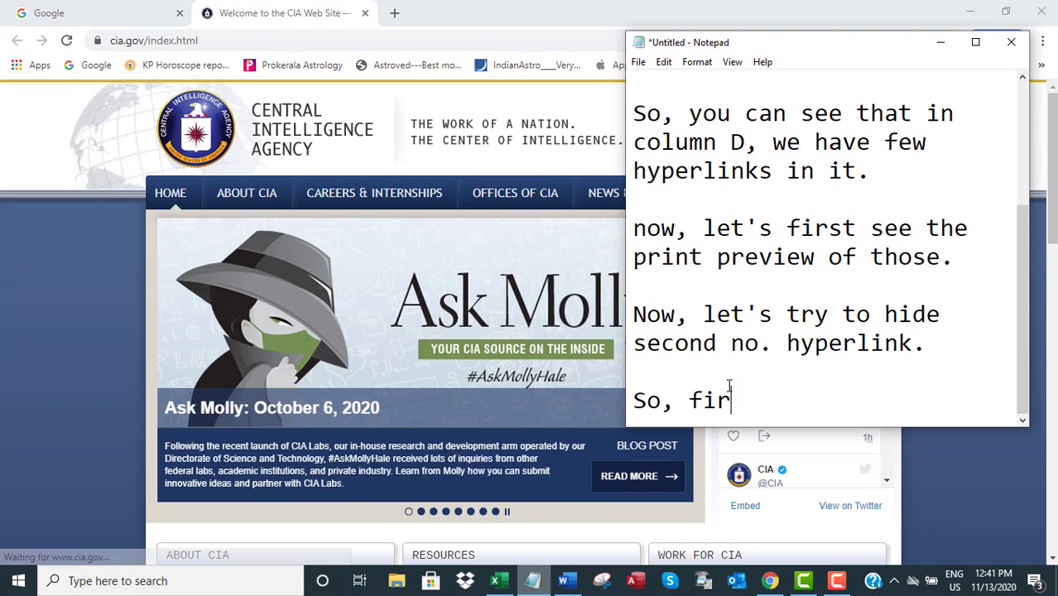
pyautogui.write('st the hyperl')
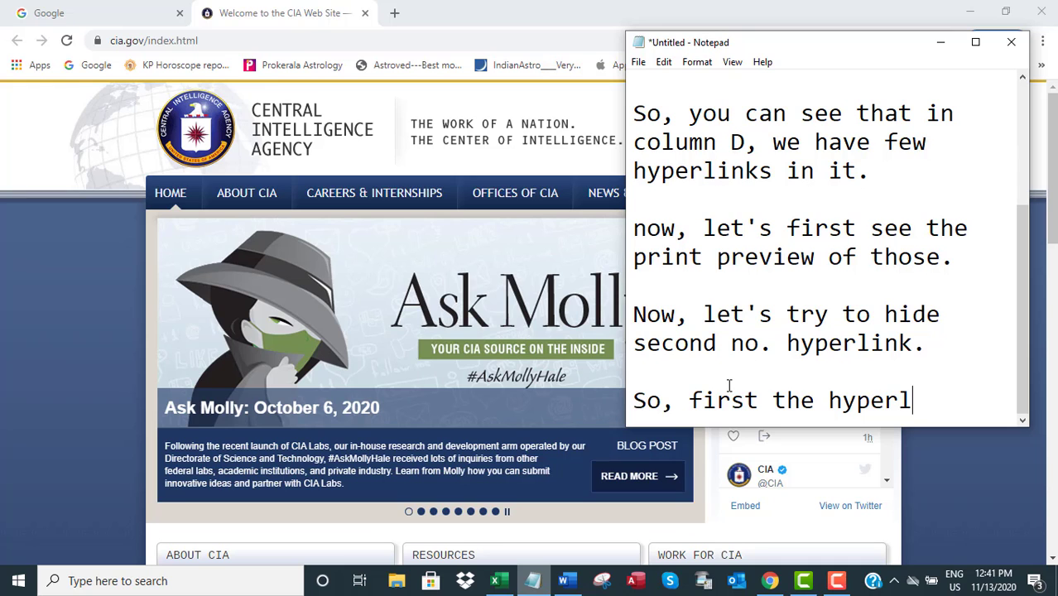
pyautogui.write('ink is working')
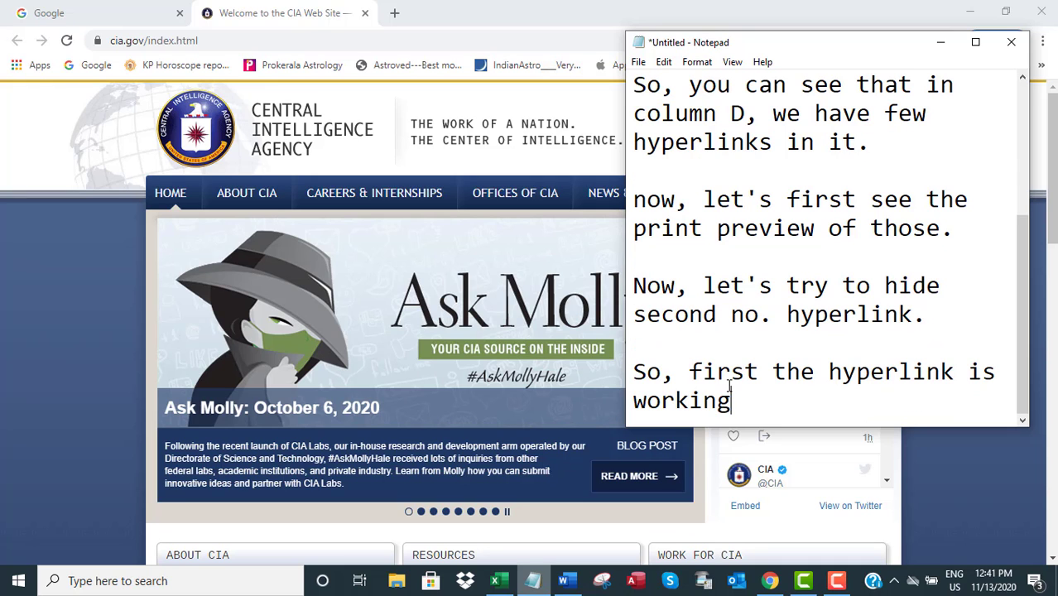
pyautogui.write('.\\')
pyautogui.press('BackSpace')
pyautogui.press('BackSpace')
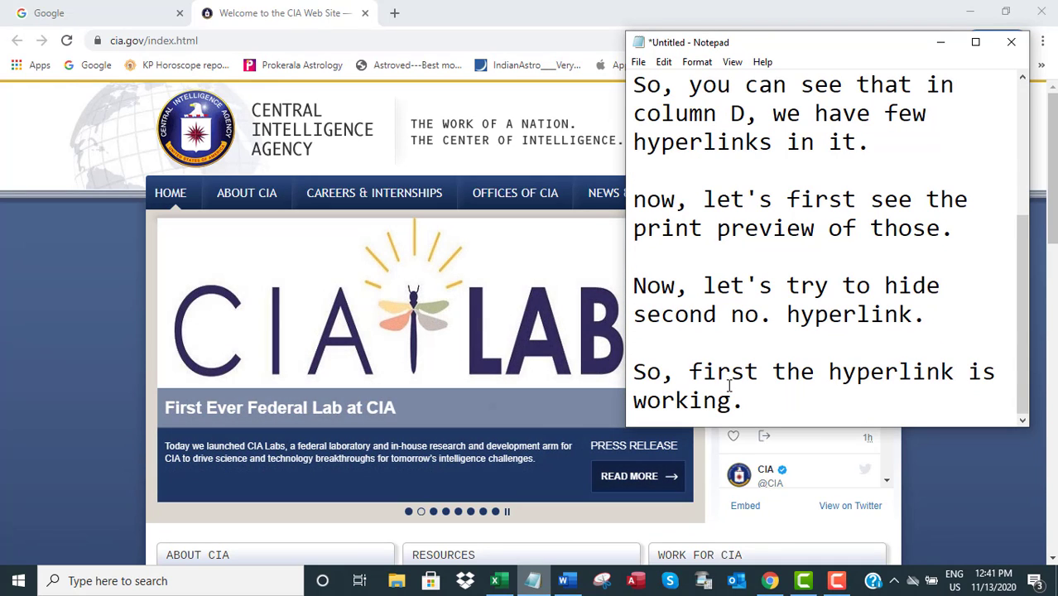
pyautogui.press('Return')
pyautogui.press('Return')
pyautogui.write('Now, let')
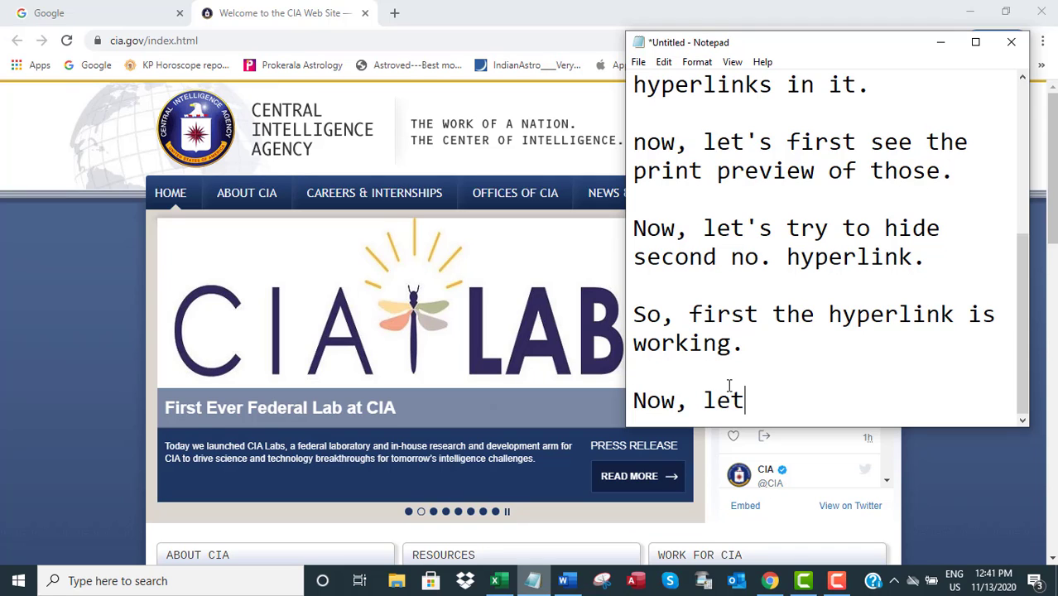
pyautogui.write("'s hide it w")
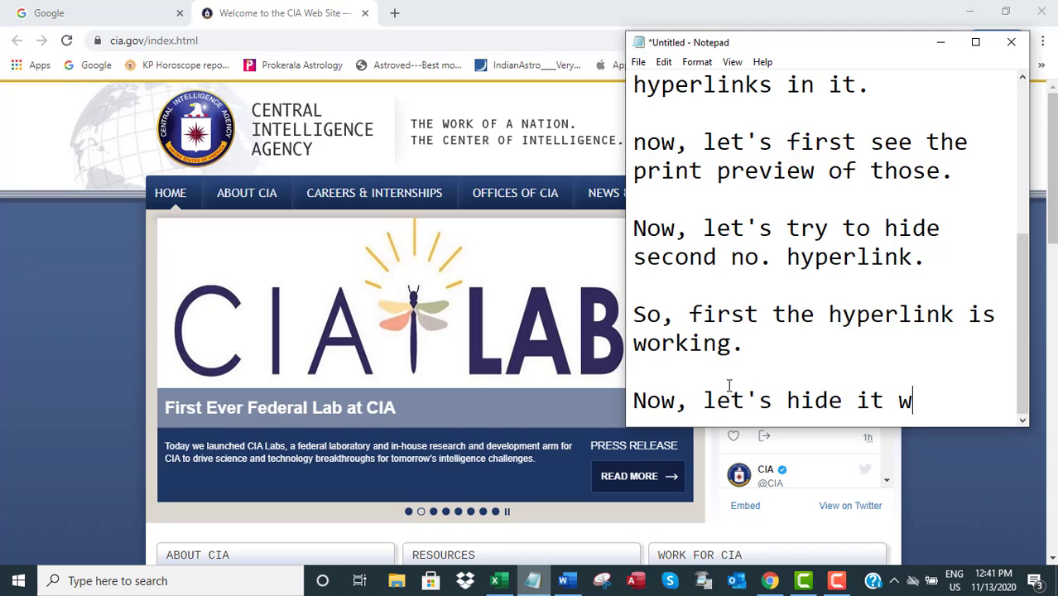
pyautogui.write('hile printing.')
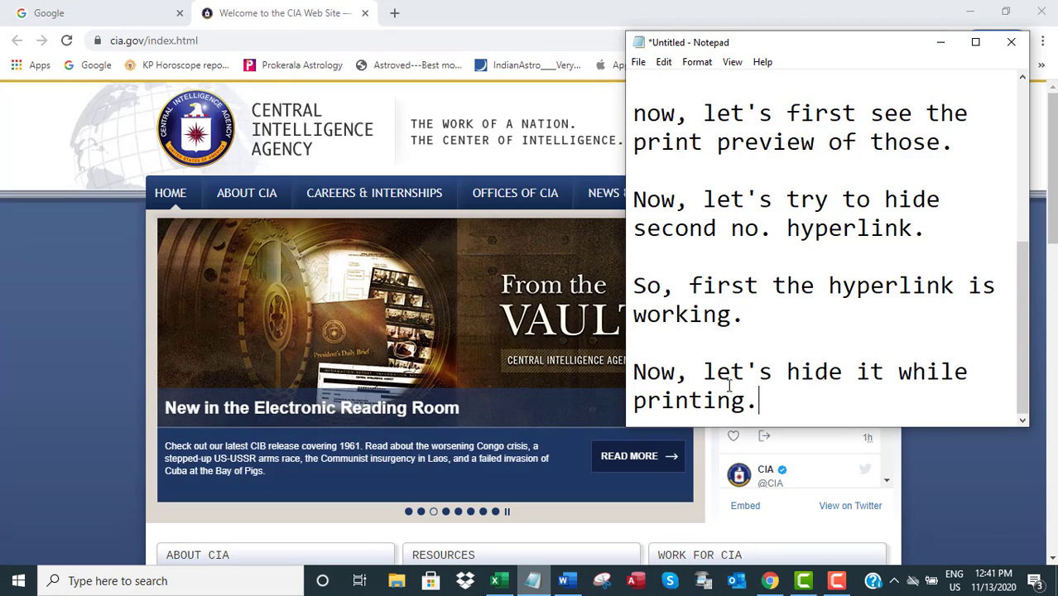
pyautogui.press('Return')
pyautogui.press('Return')
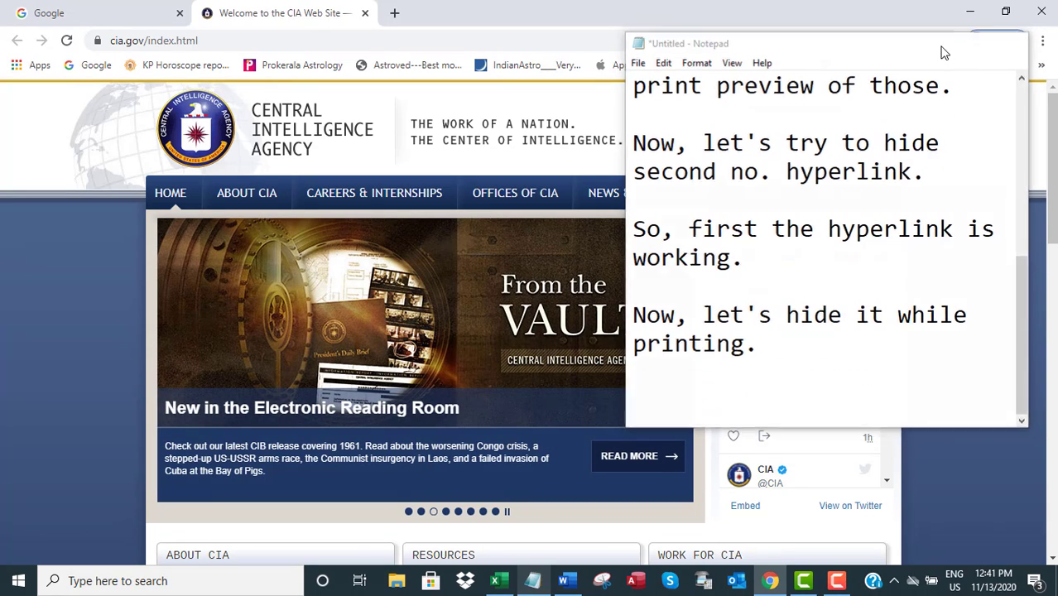
pyautogui.click(941, 41)
pyautogui.click(497, 581)
# Step: Select D7 and enter the custom number format code ;;; in Format Cells
pyautogui.click(314, 459)
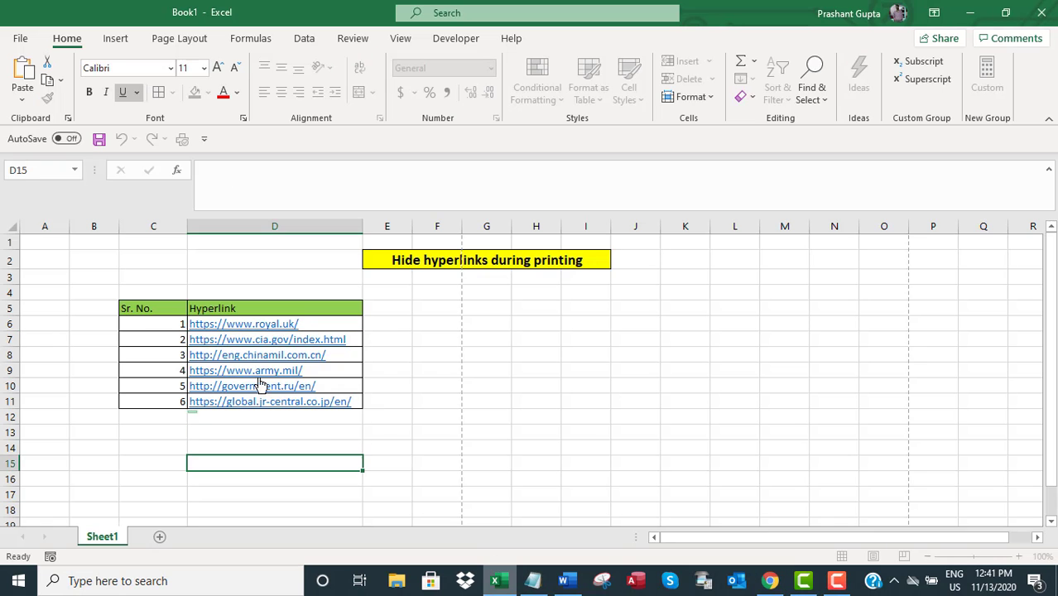
pyautogui.click(135, 339)
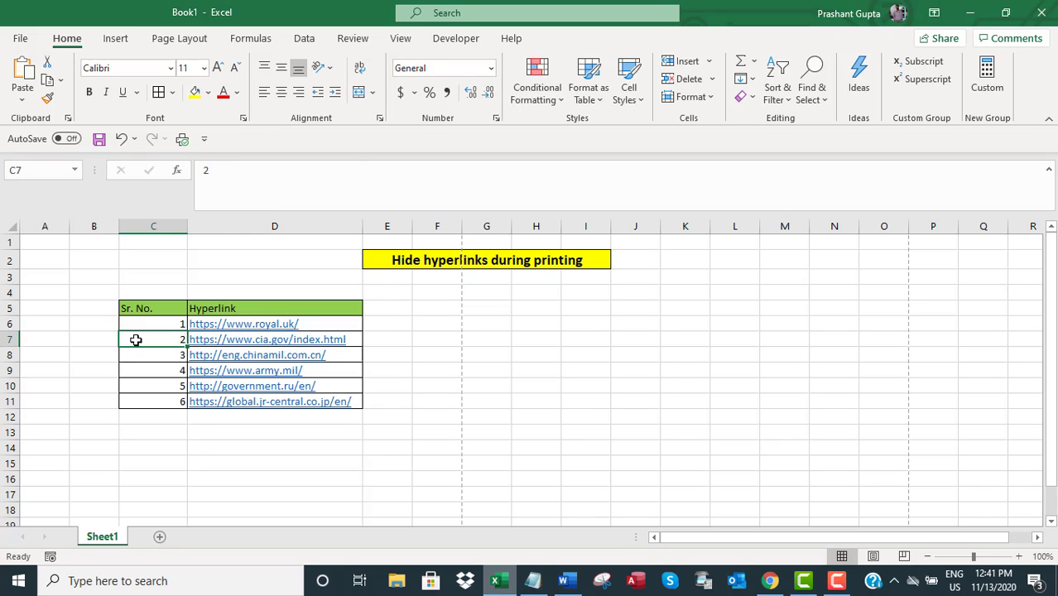
pyautogui.press('Right')
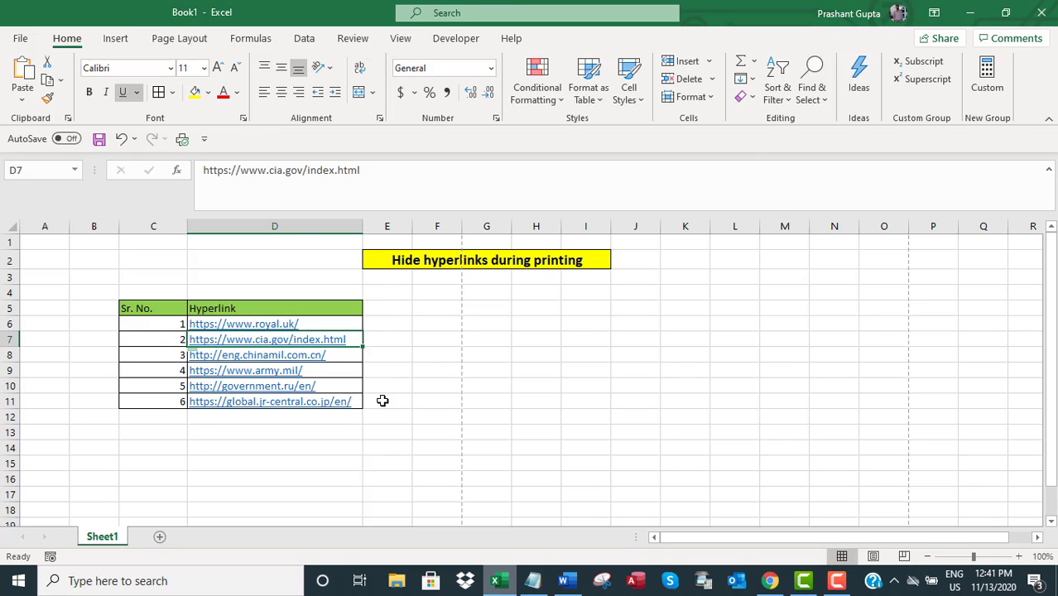
pyautogui.rightClick(350, 339)
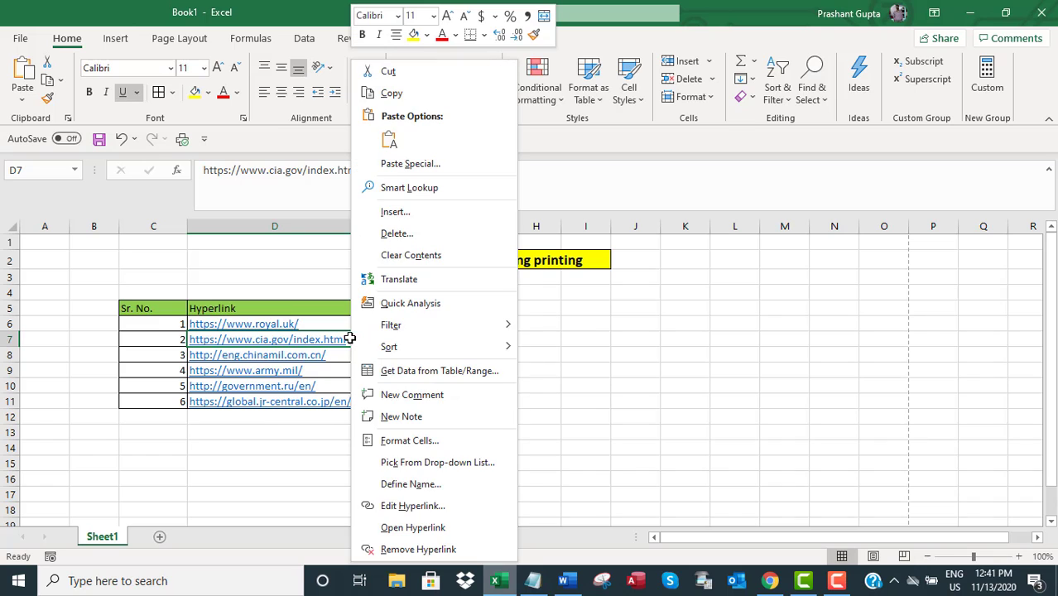
pyautogui.click(391, 435)
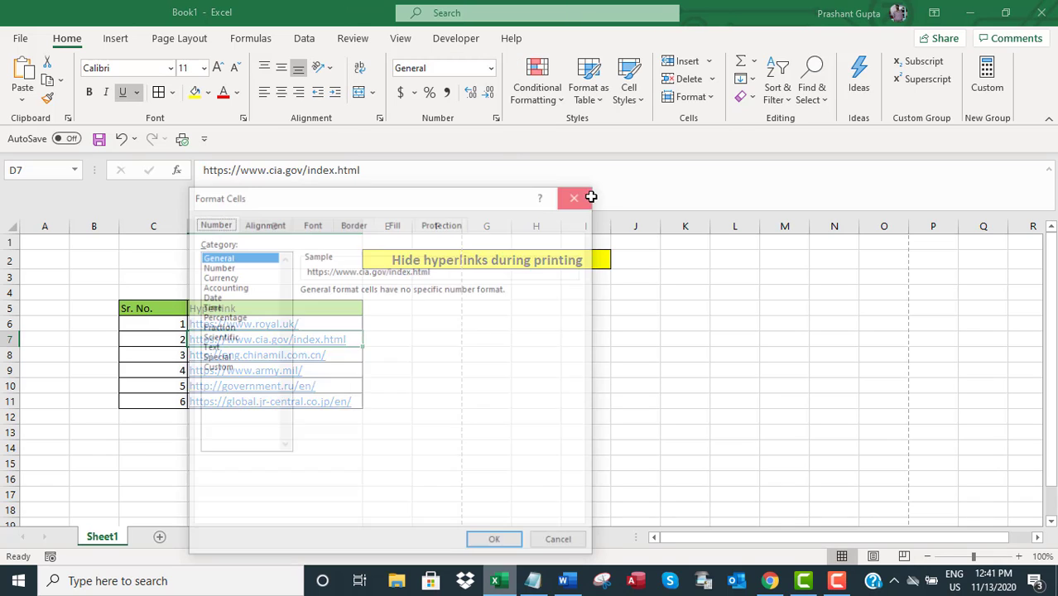
pyautogui.moveTo(448, 193); pyautogui.dragTo(789, 103)
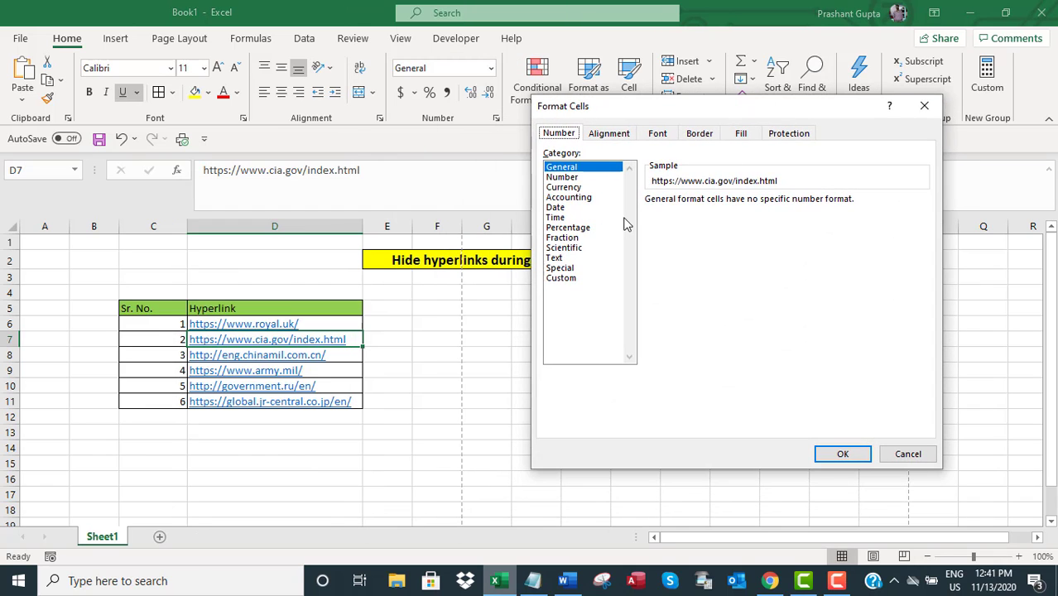
pyautogui.click(559, 279)
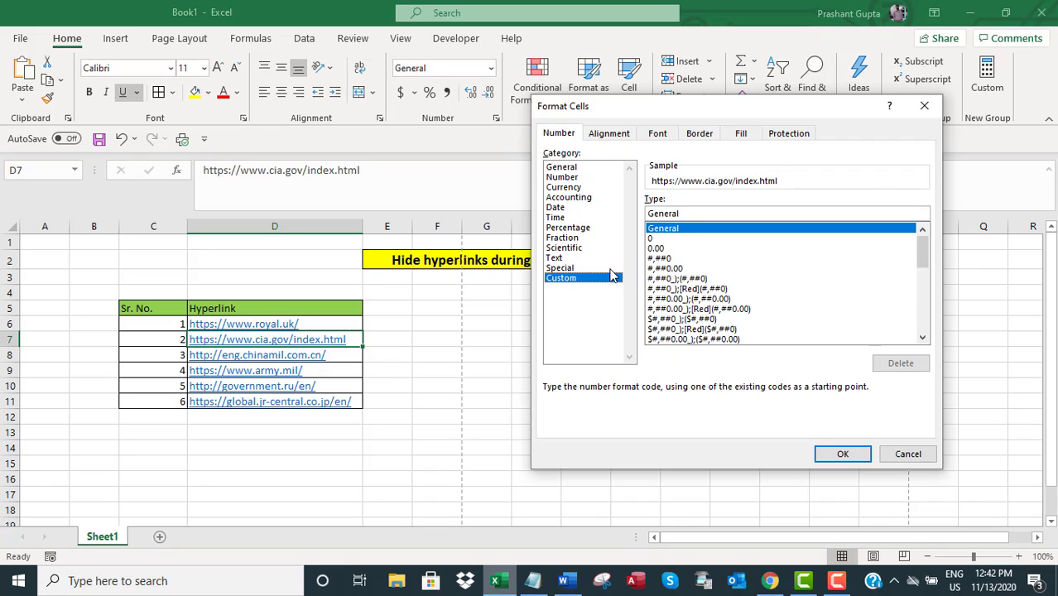
pyautogui.click(737, 208)
pyautogui.press('BackSpace')
pyautogui.press('BackSpace')
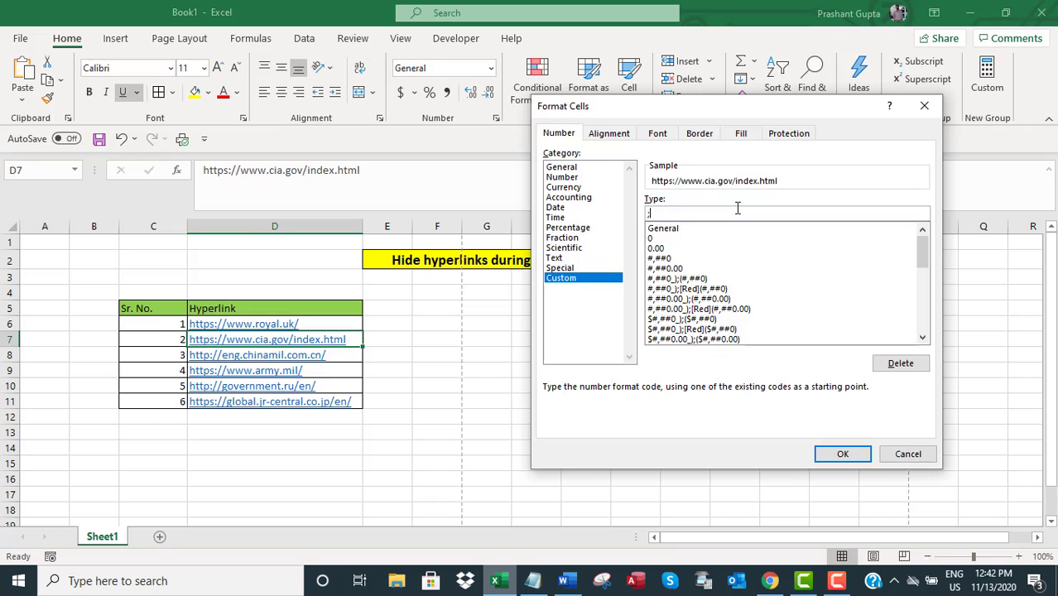
pyautogui.write(';;')
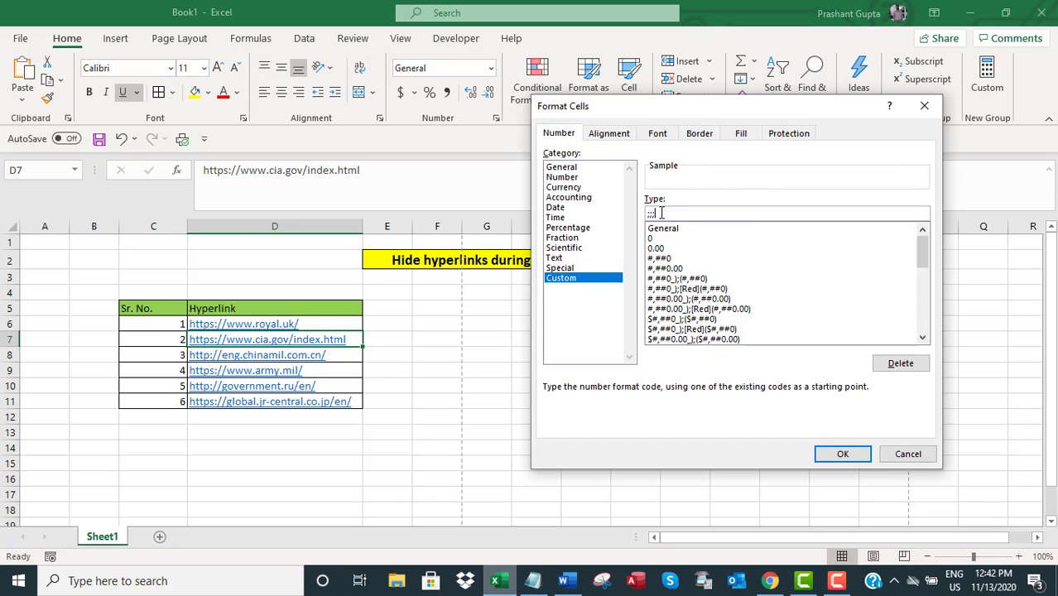
# Step: Copy the ;;; code into the notes under 'I wrote below.', then apply the format to D7
pyautogui.rightClick(651, 213)
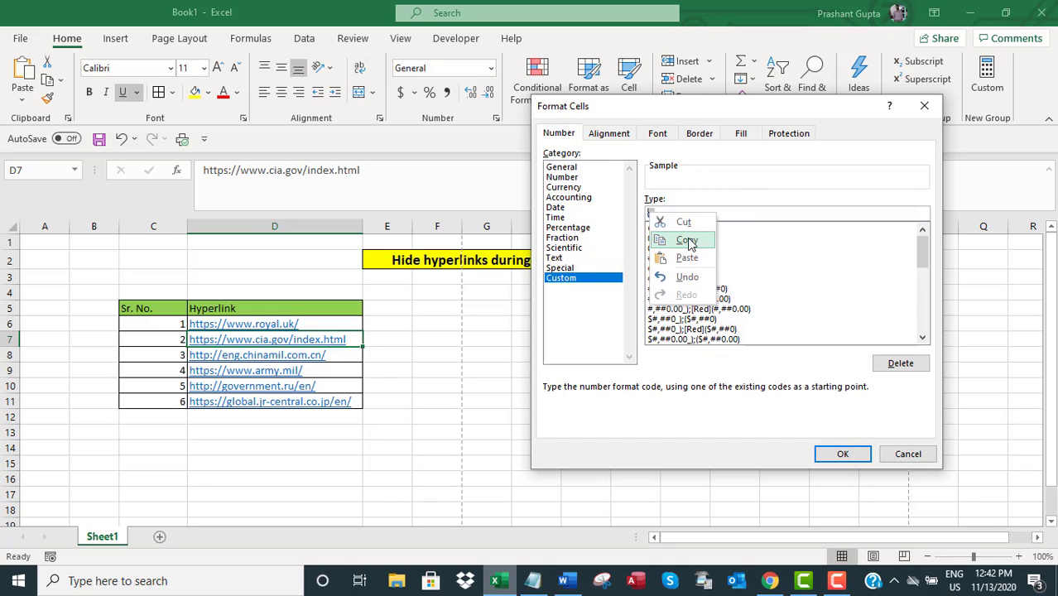
pyautogui.click(688, 240)
pyautogui.click(533, 581)
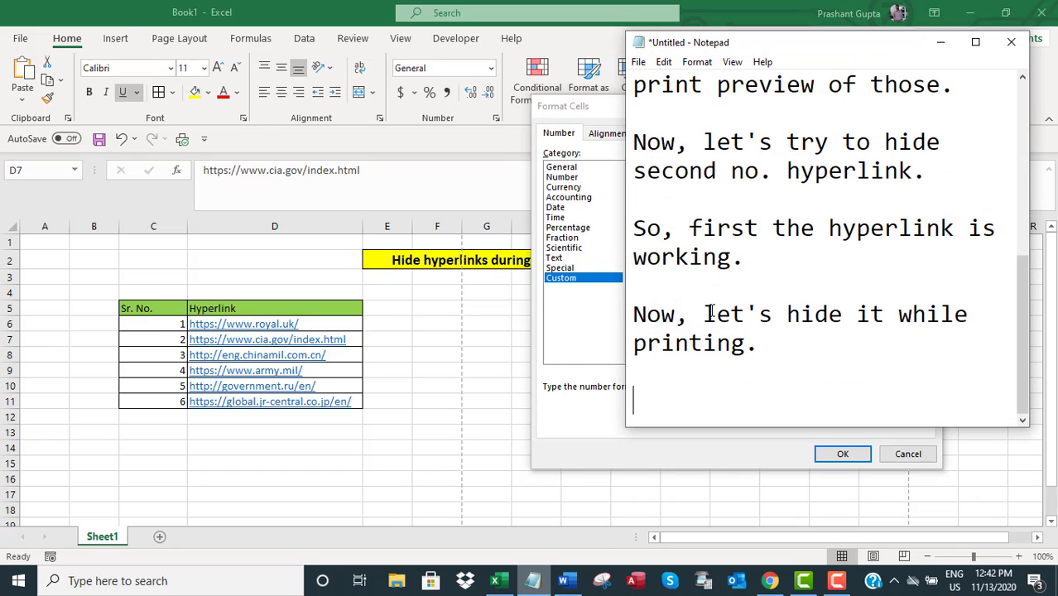
pyautogui.write('I wrote b')
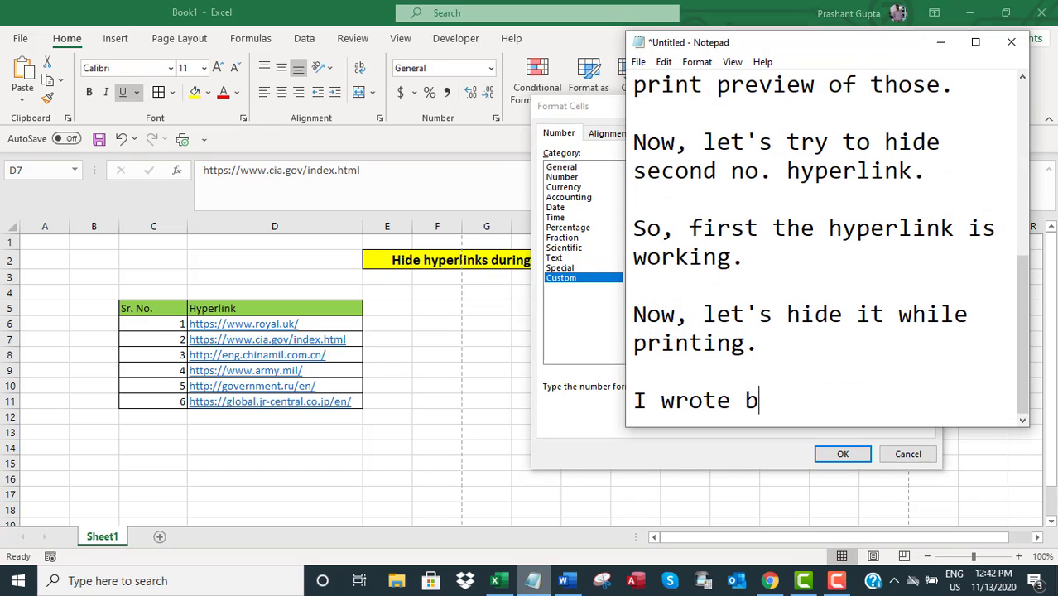
pyautogui.write('elow.')
pyautogui.press('Return')
pyautogui.press('Return')
pyautogui.hotkey('ctrl', 'v')
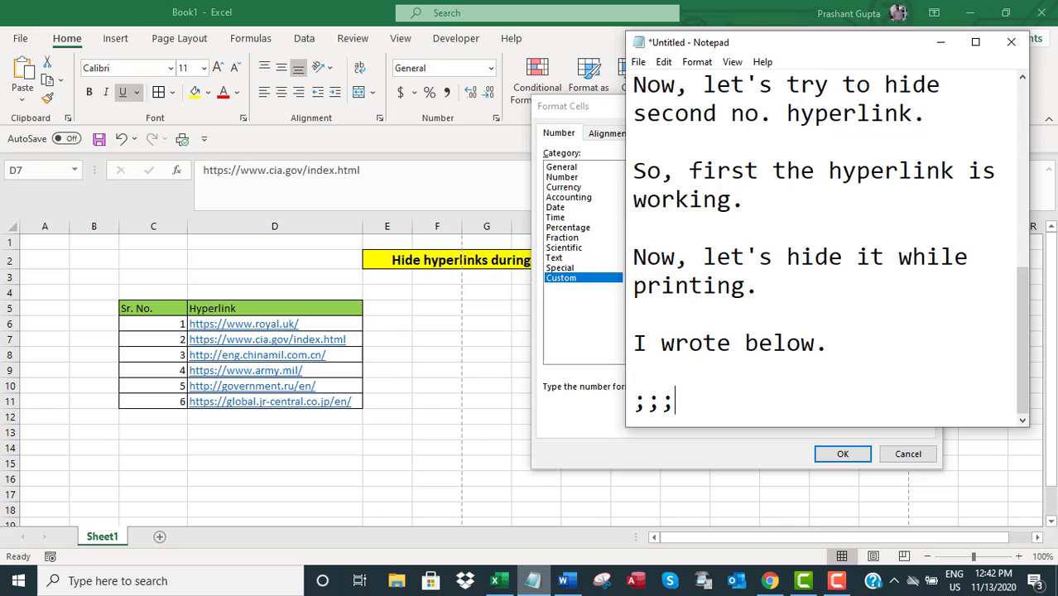
pyautogui.press('Return')
pyautogui.press('Return')
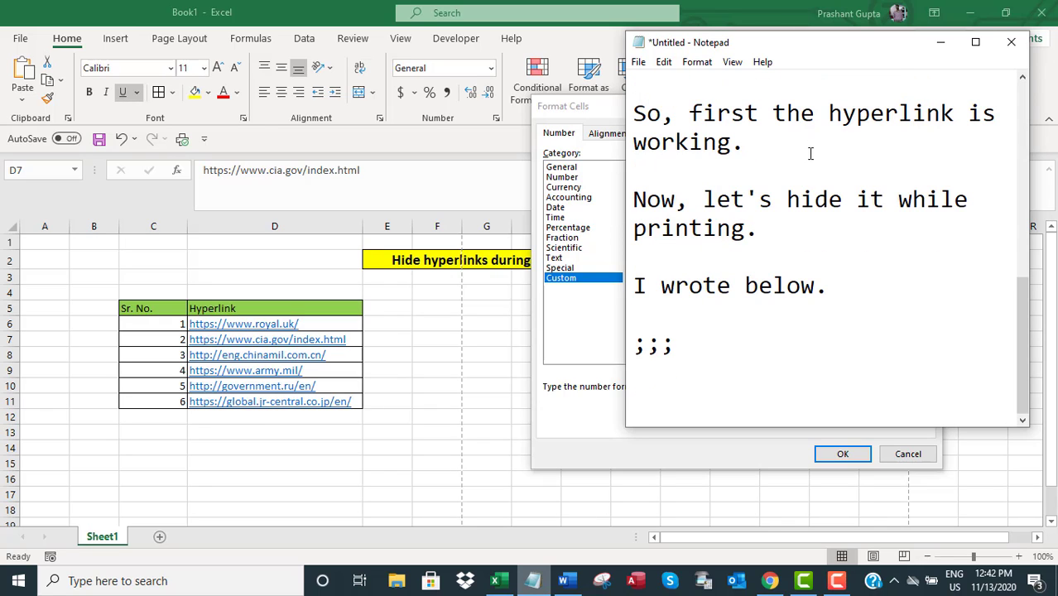
pyautogui.click(941, 41)
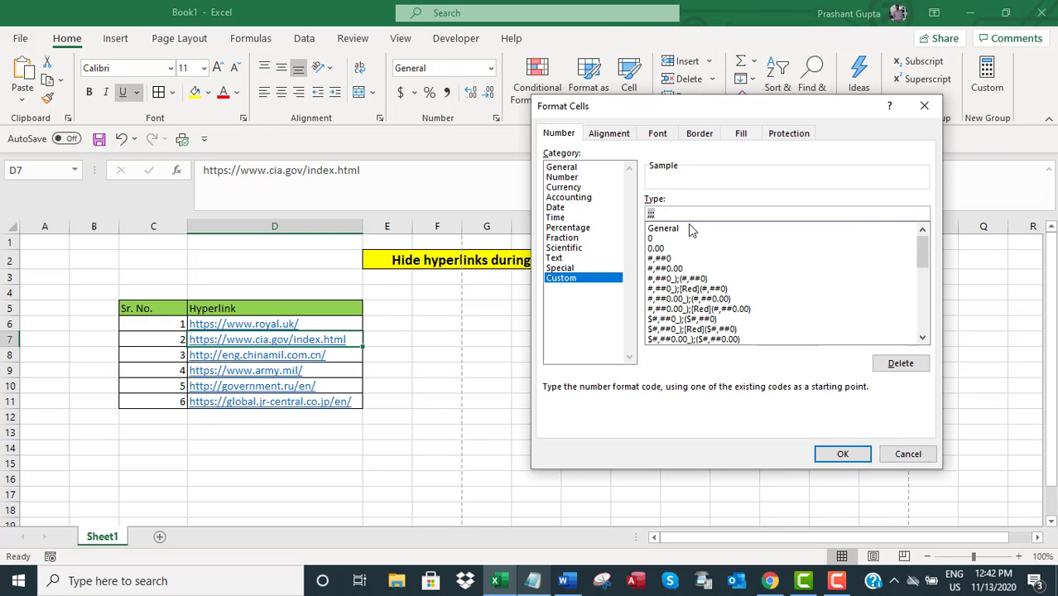
pyautogui.click(843, 454)
# Step: With D7 showing blank, note 'Now, let's test whether the link is still working or not.'
pyautogui.click(428, 430)
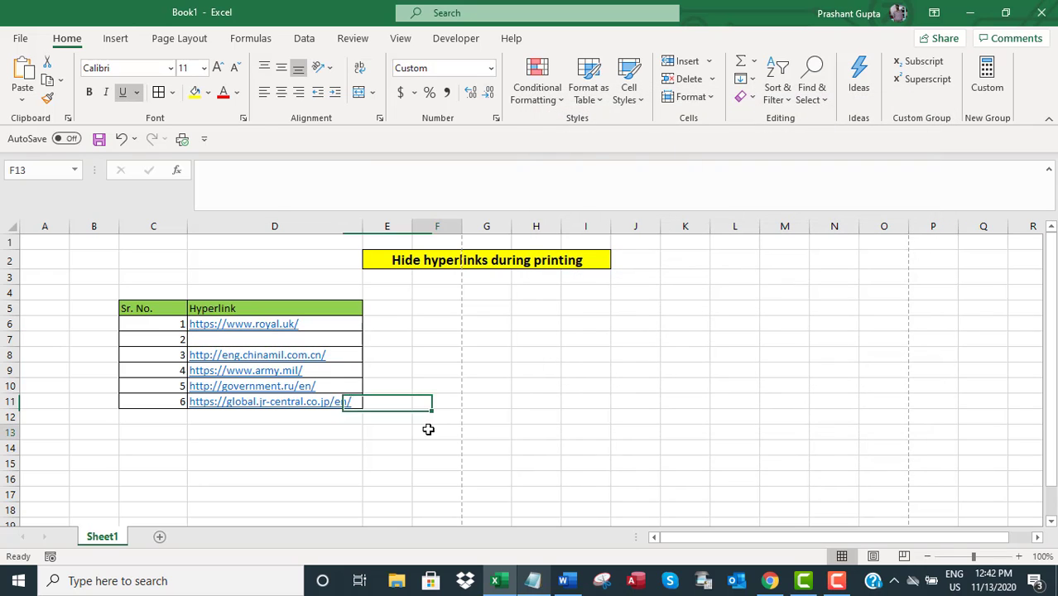
pyautogui.click(534, 582)
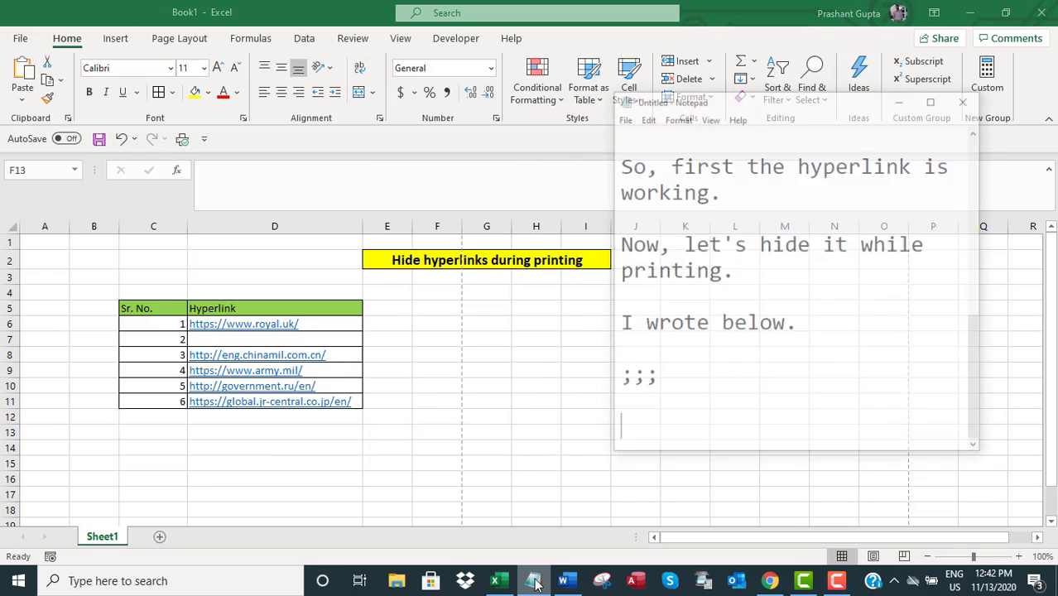
pyautogui.write('Now, ')
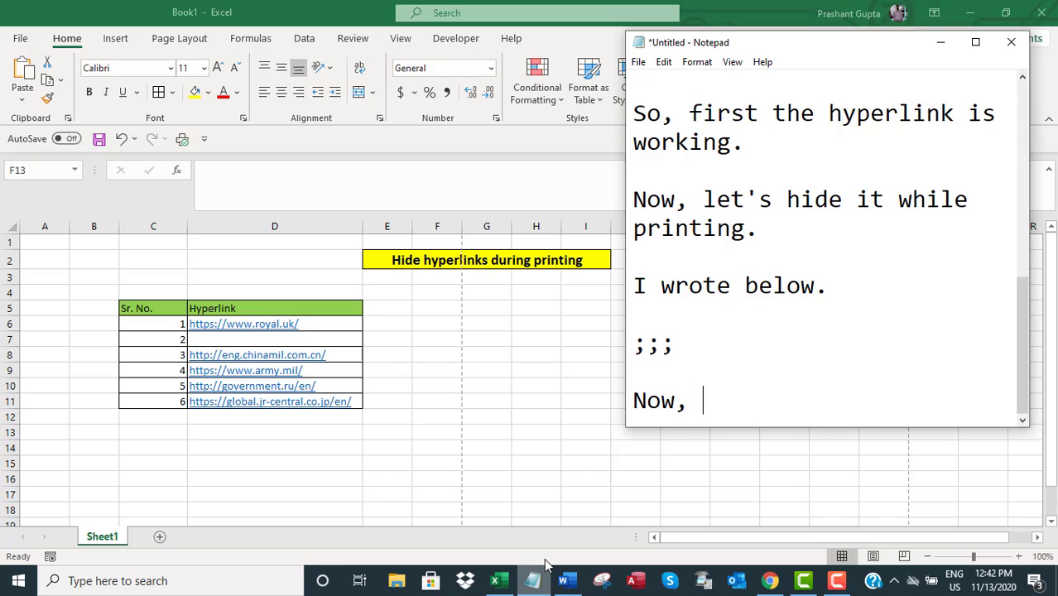
pyautogui.write('let\\')
pyautogui.press('BackSpace')
pyautogui.press('BackSpace')
pyautogui.press('BackSpace')
pyautogui.press('BackSpace')
pyautogui.write('test ')
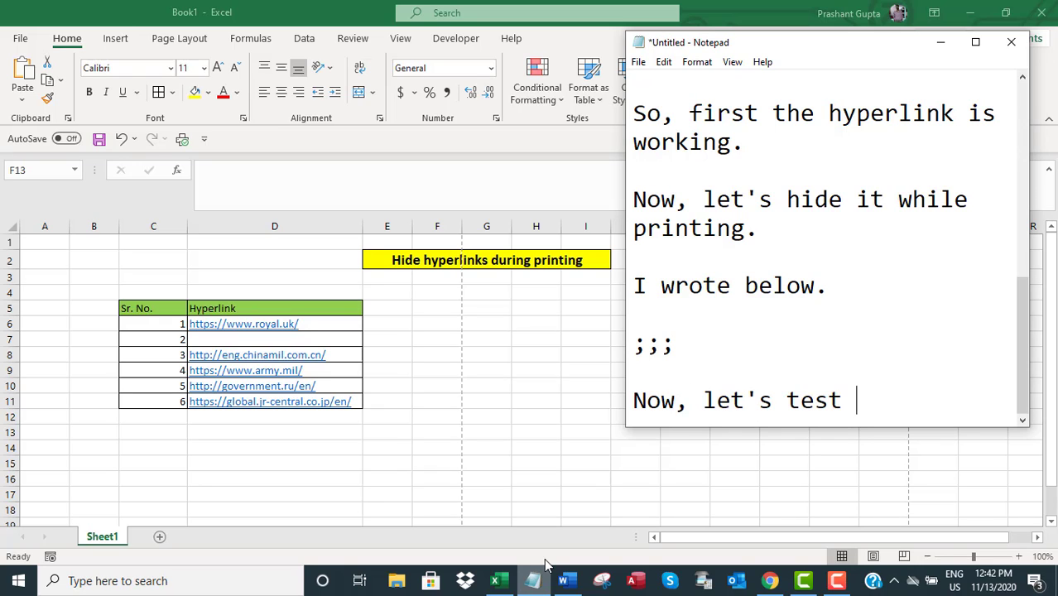
pyautogui.write('whether ')
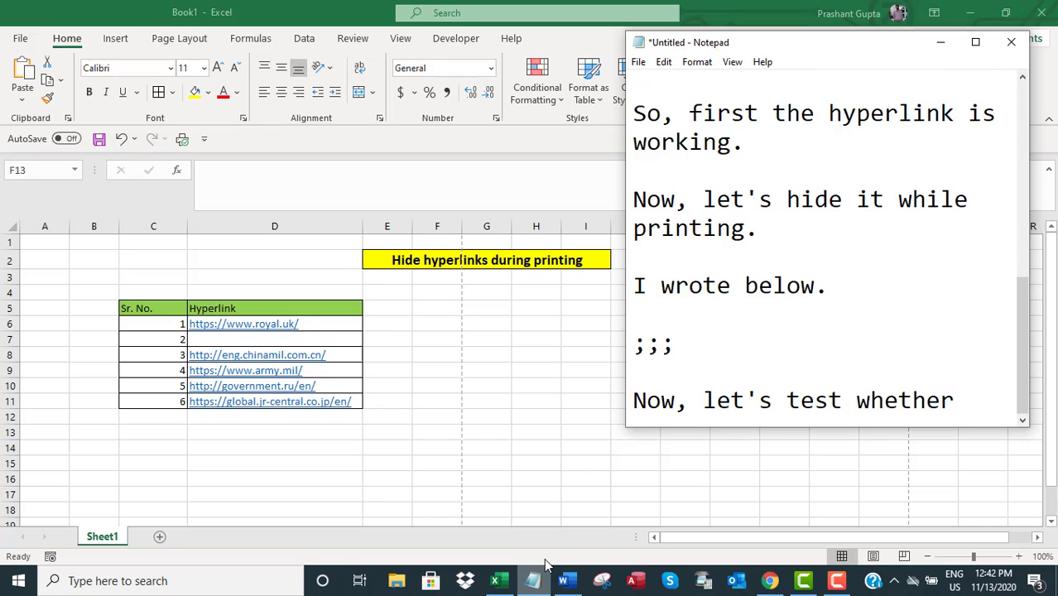
pyautogui.write('the linki i')
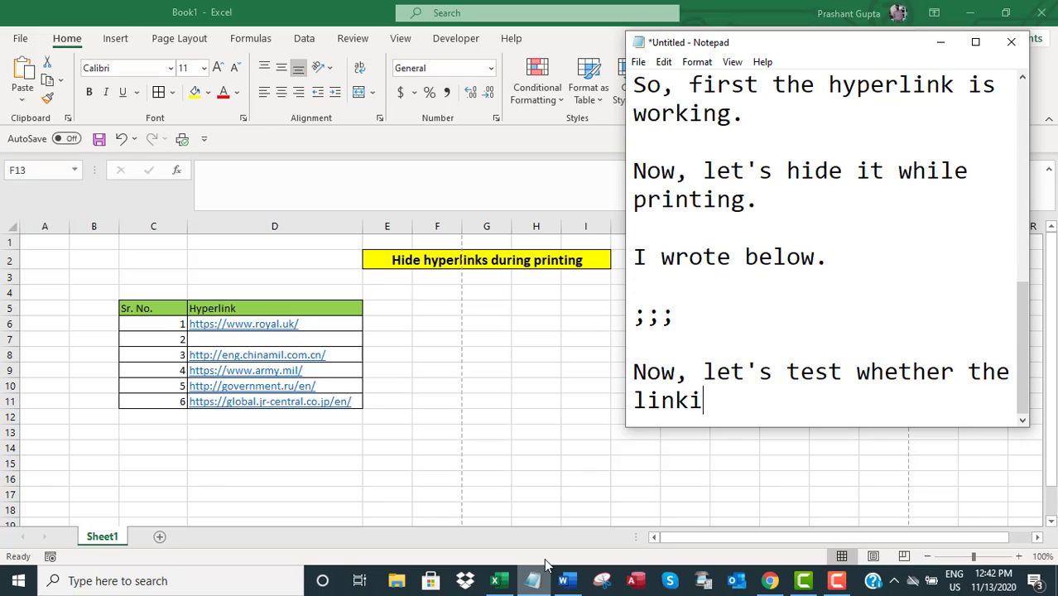
pyautogui.press('BackSpace')
pyautogui.write('is still ')
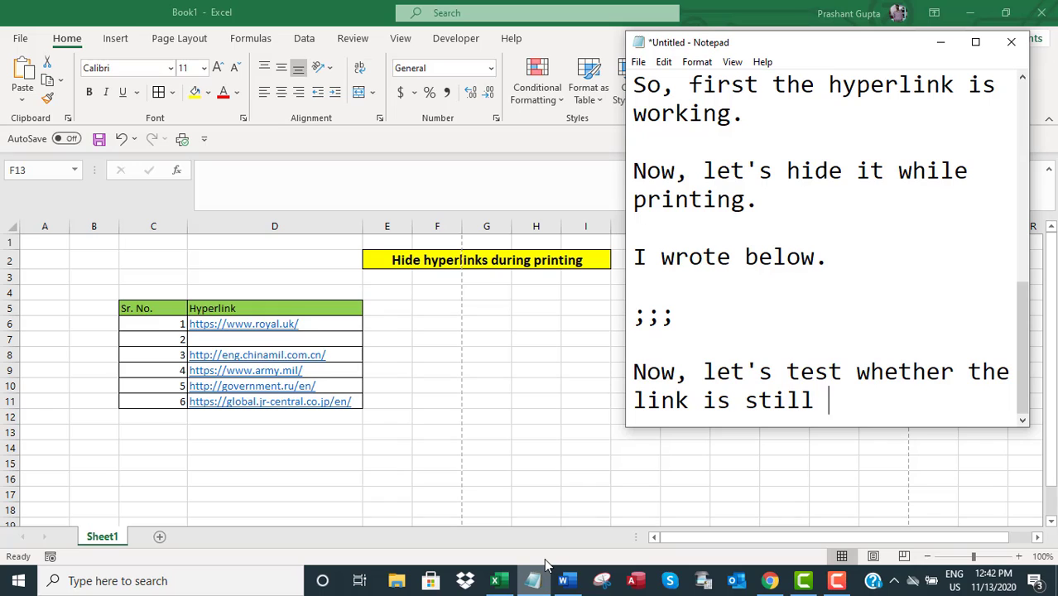
pyautogui.write('working or not.')
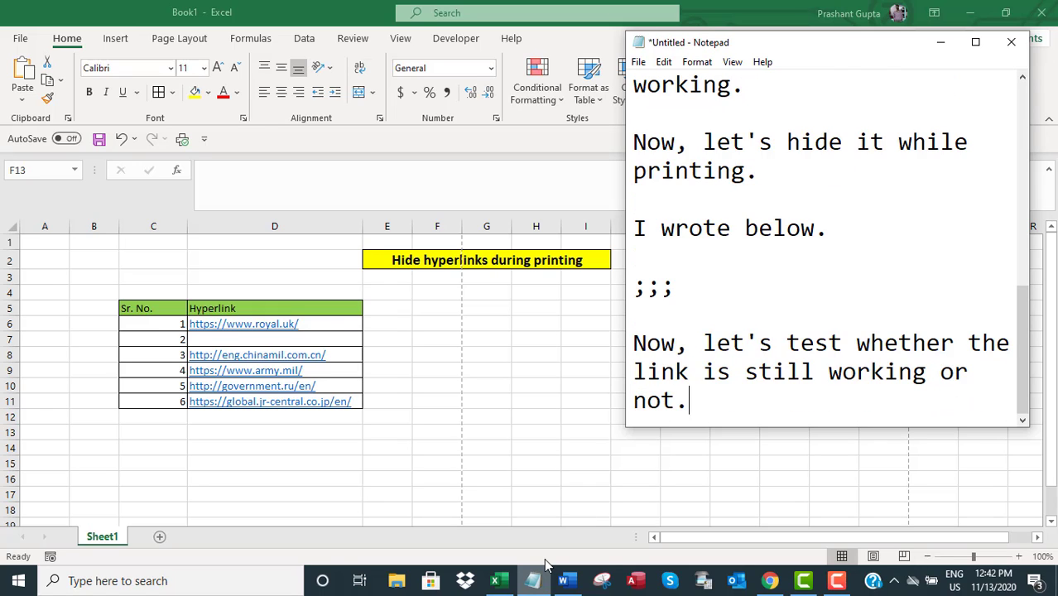
pyautogui.press('Return')
pyautogui.press('Return')
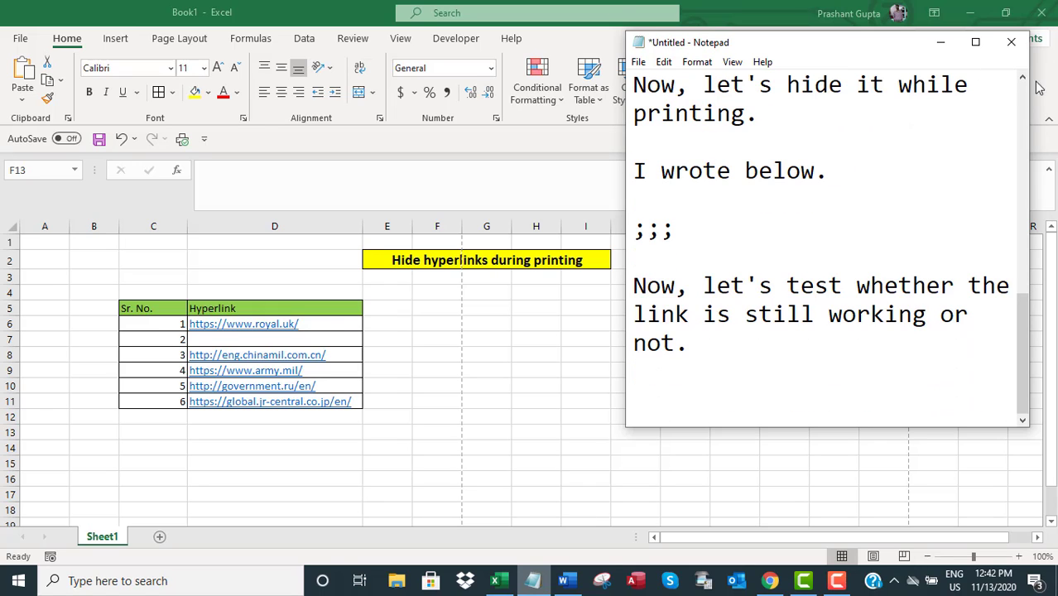
# Step: Follow the blank-looking D7 link to cia.gov in Chrome, then switch back to Excel
pyautogui.click(942, 42)
pyautogui.click(583, 356)
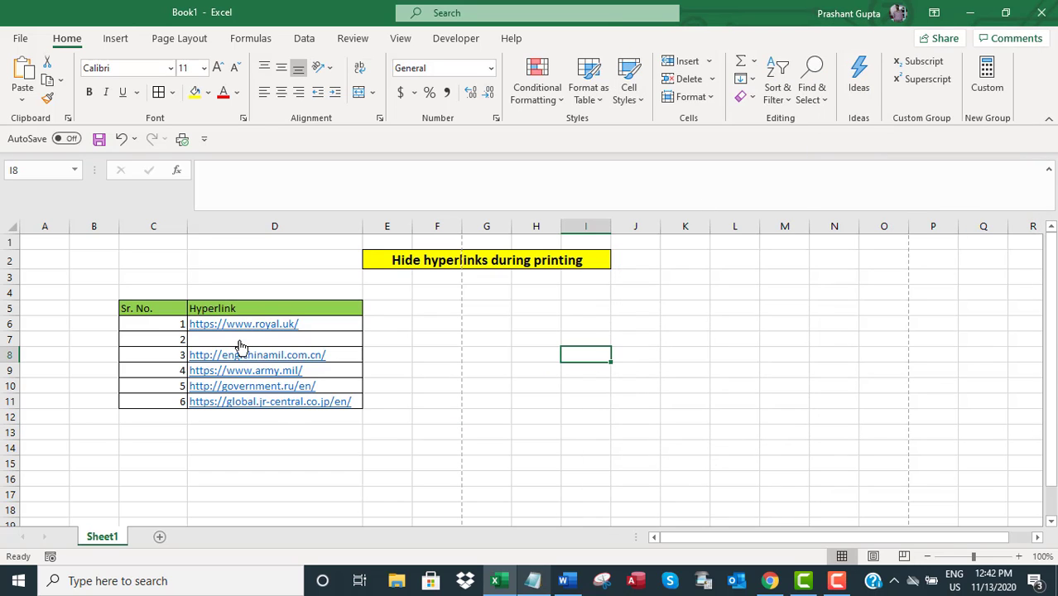
pyautogui.click(247, 339)
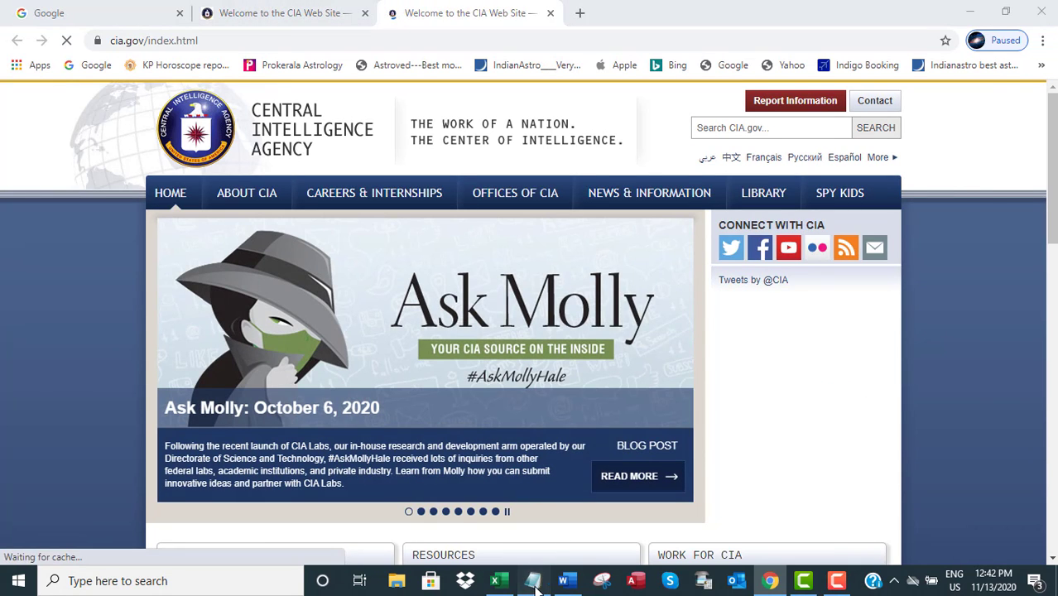
pyautogui.click(532, 580)
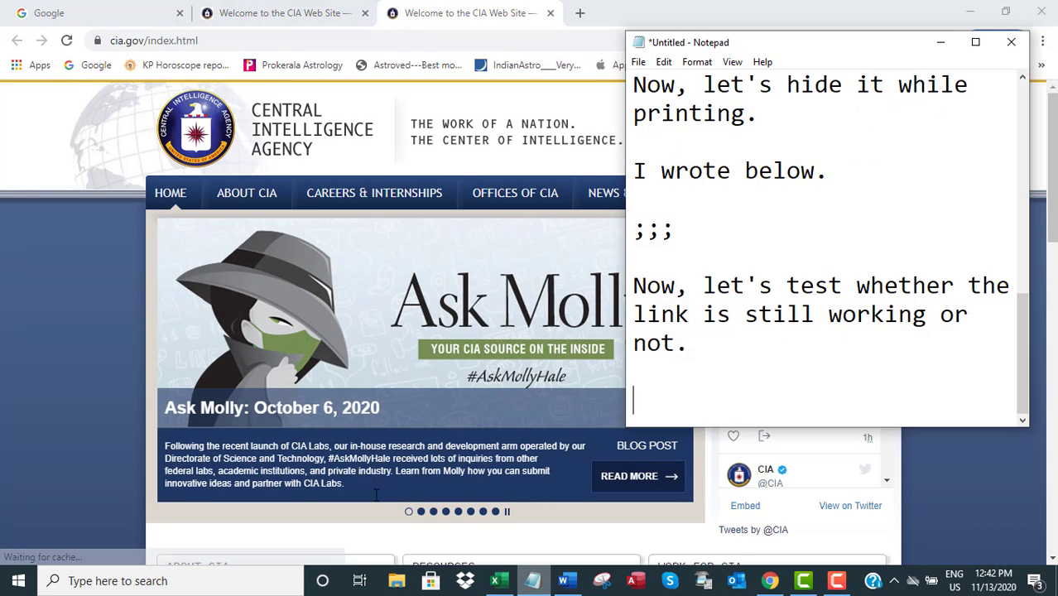
pyautogui.click(513, 582)
# Step: Note 'So, the link is still working.' and 'Now, let's see the print preview.'
pyautogui.click(405, 315)
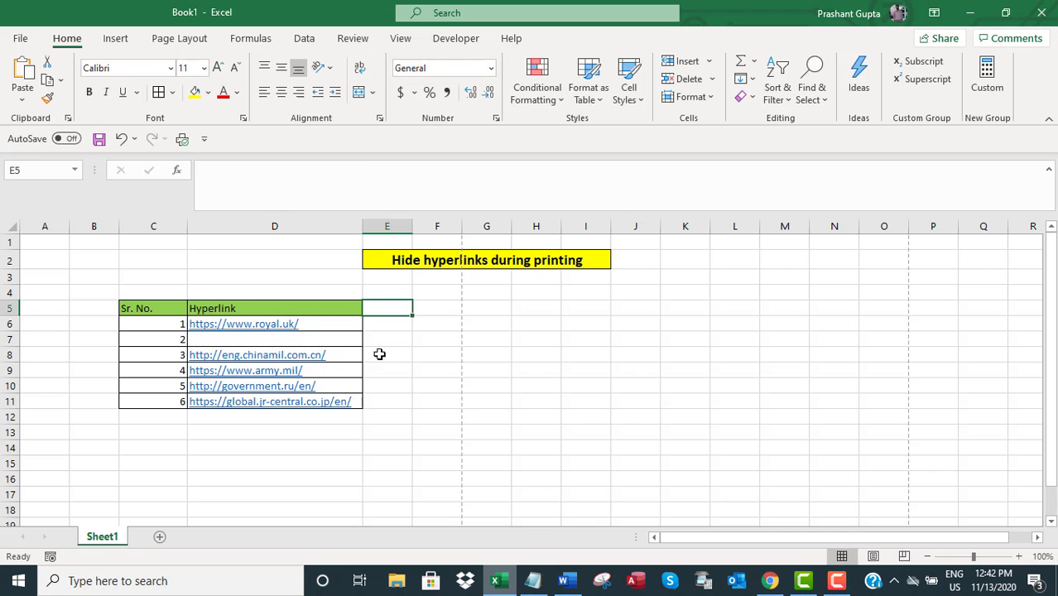
pyautogui.click(532, 581)
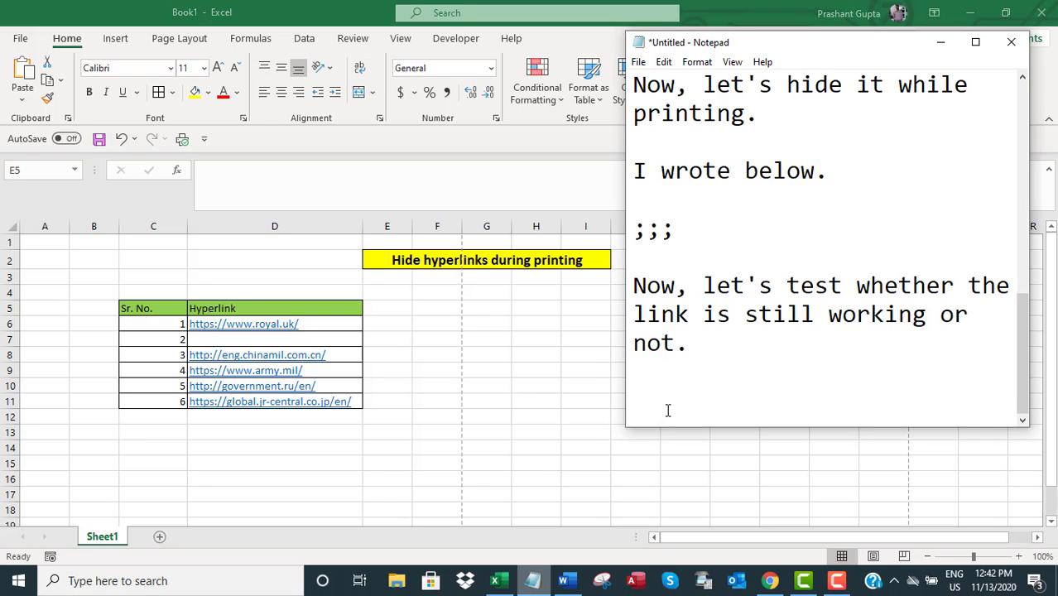
pyautogui.write('So, the ')
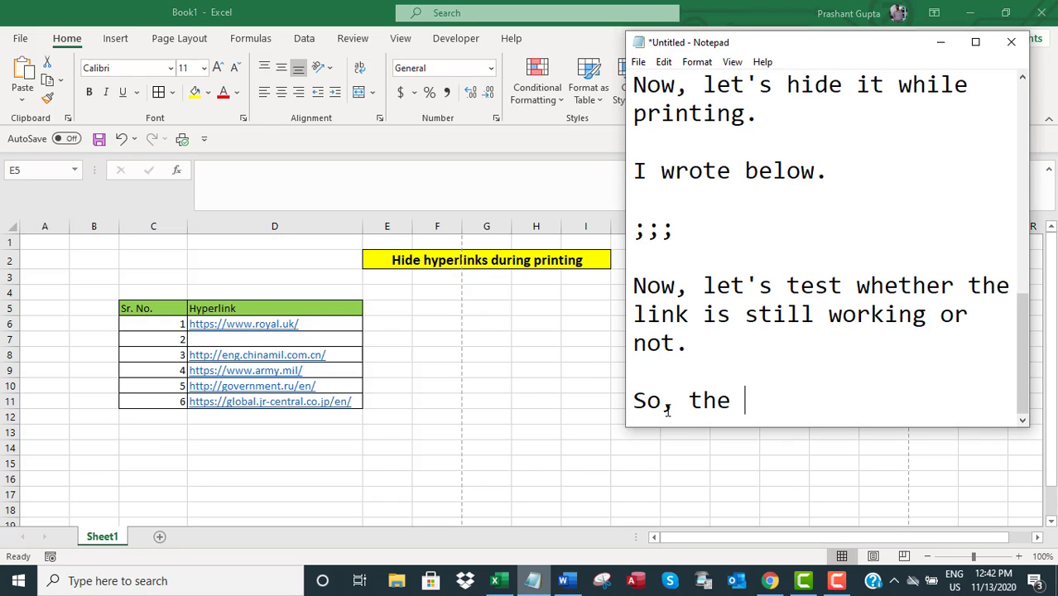
pyautogui.write('link is still')
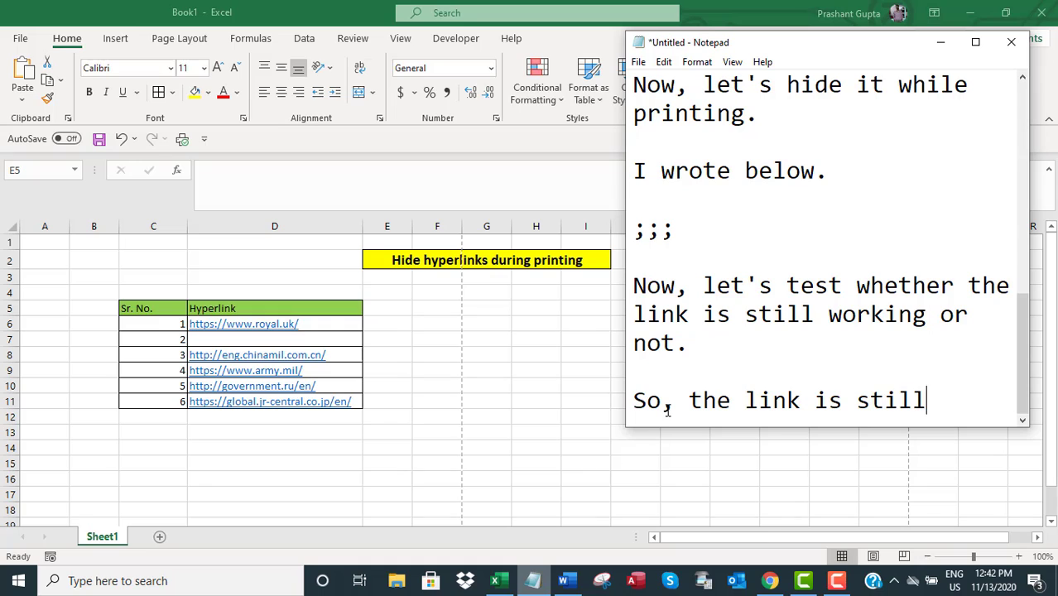
pyautogui.write(' working')
pyautogui.press('Return')
pyautogui.press('Return')
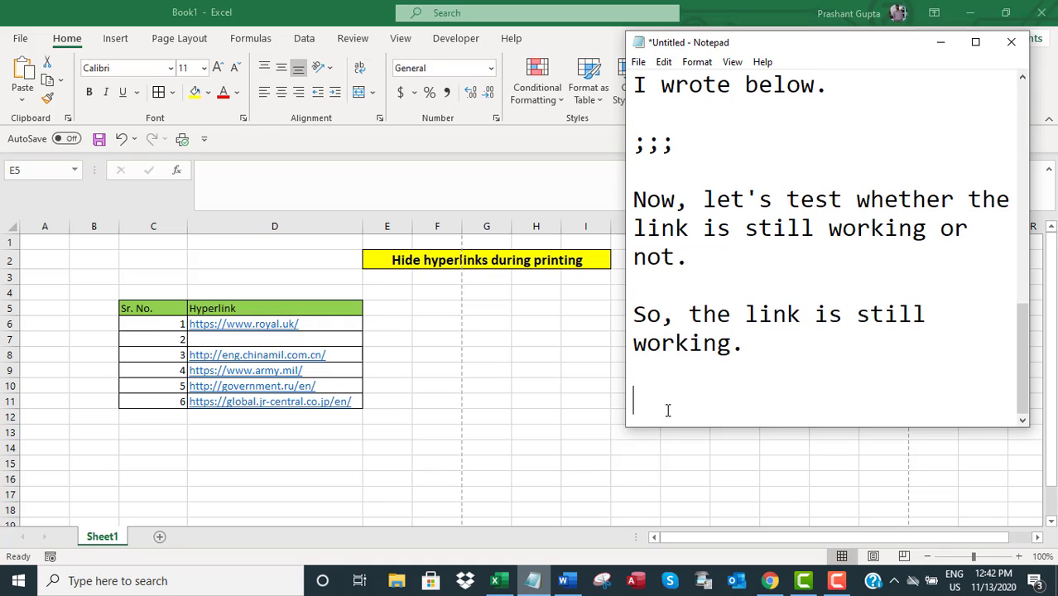
pyautogui.write("Now, let's ")
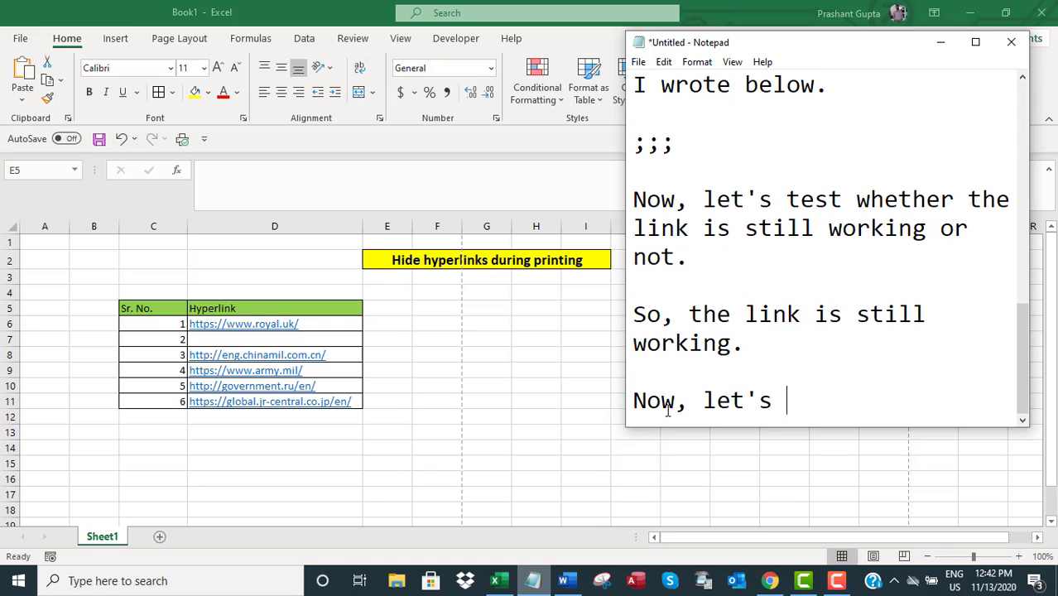
pyautogui.write('see the p')
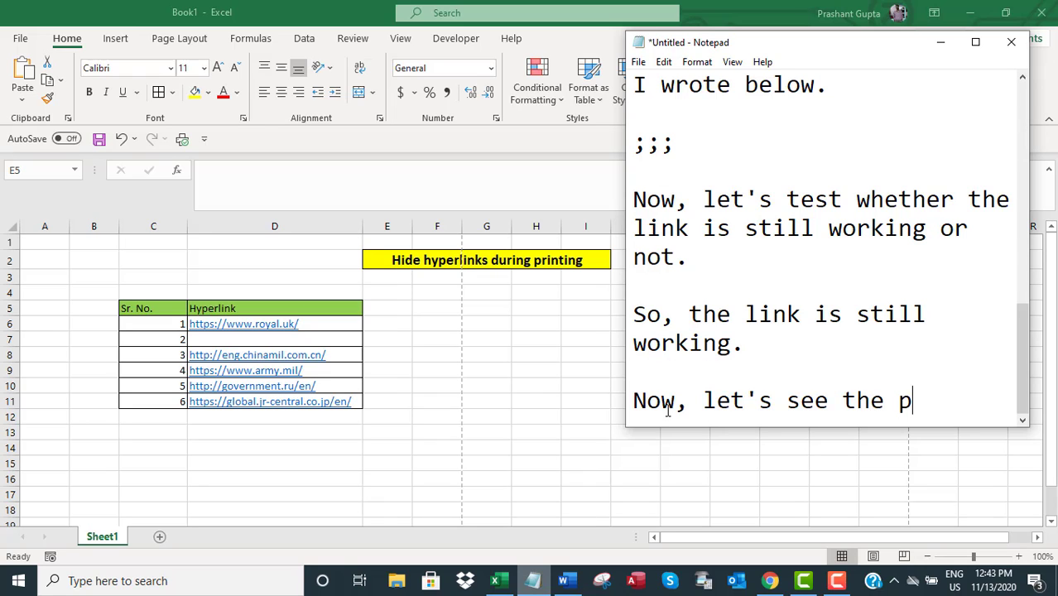
pyautogui.write('rint preview')
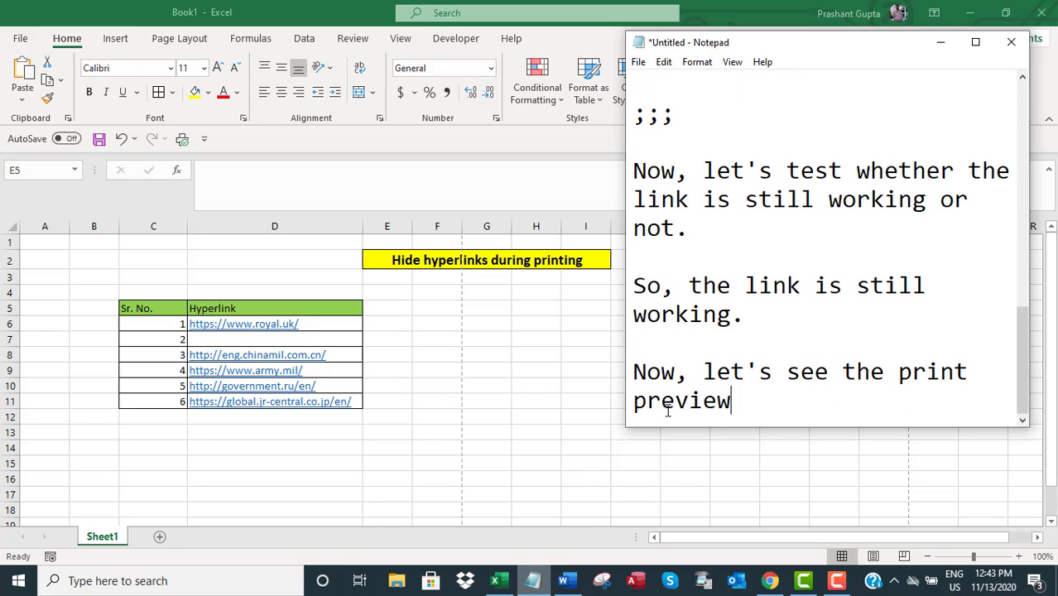
pyautogui.write('.')
pyautogui.press('Return')
pyautogui.press('Return')
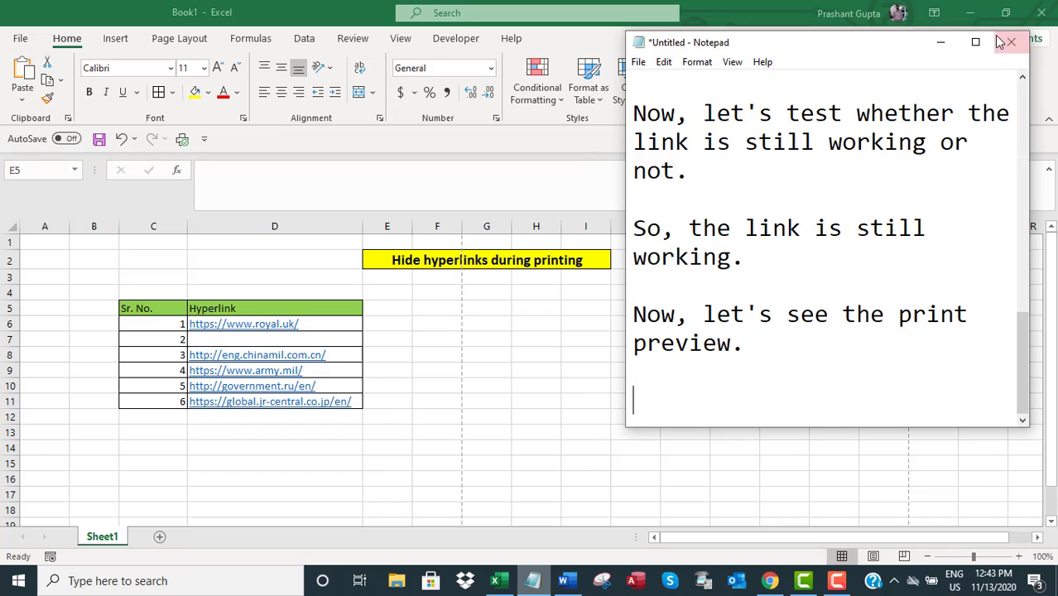
# Step: Select an empty cell and show the worksheet's print preview
pyautogui.click(941, 42)
pyautogui.click(563, 342)
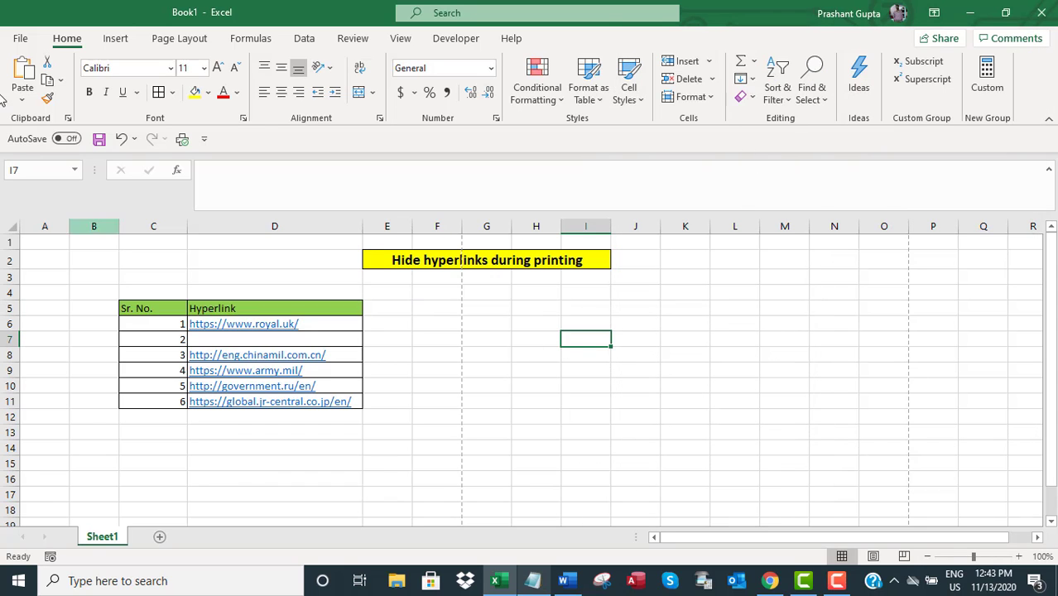
pyautogui.click(18, 39)
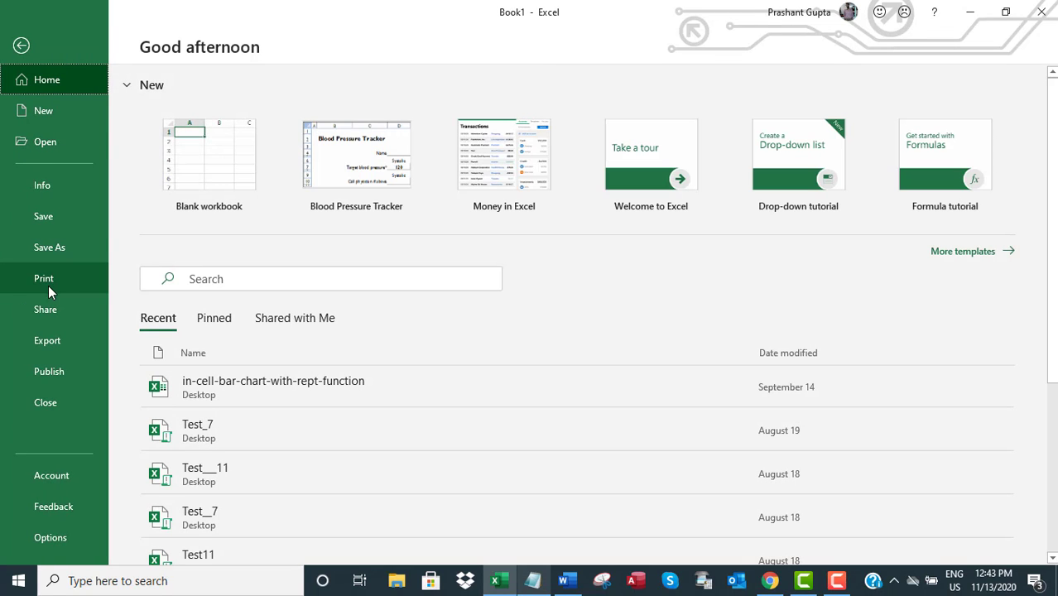
pyautogui.click(49, 279)
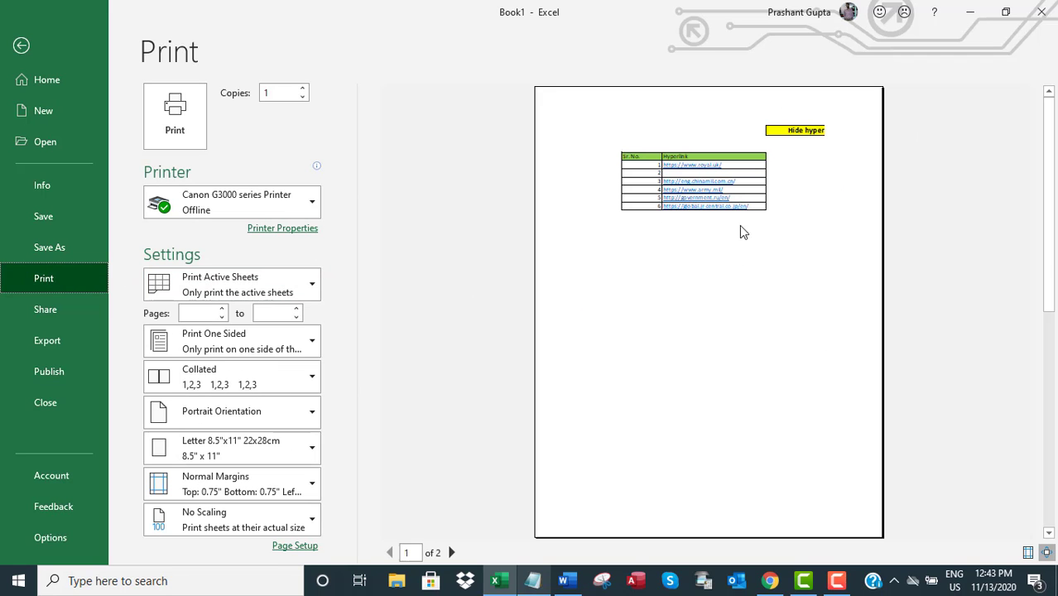
# Step: Note that the link would not print and 'Now, let's hide all hyperlinks.', then hide Notepad
pyautogui.hotkey('alt', 'Tab')
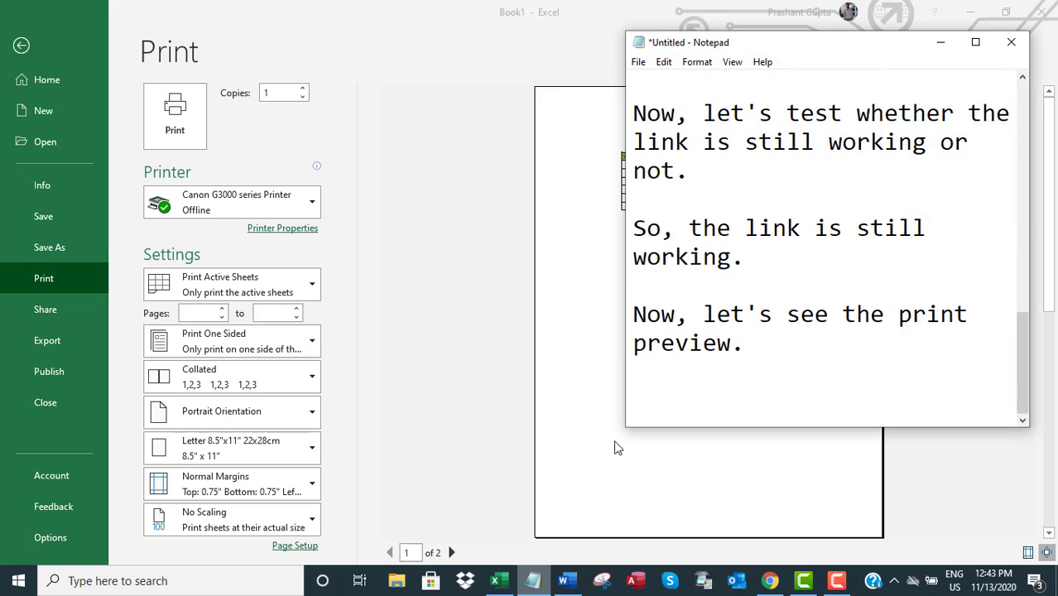
pyautogui.write('So,')
pyautogui.write(' we see the d')
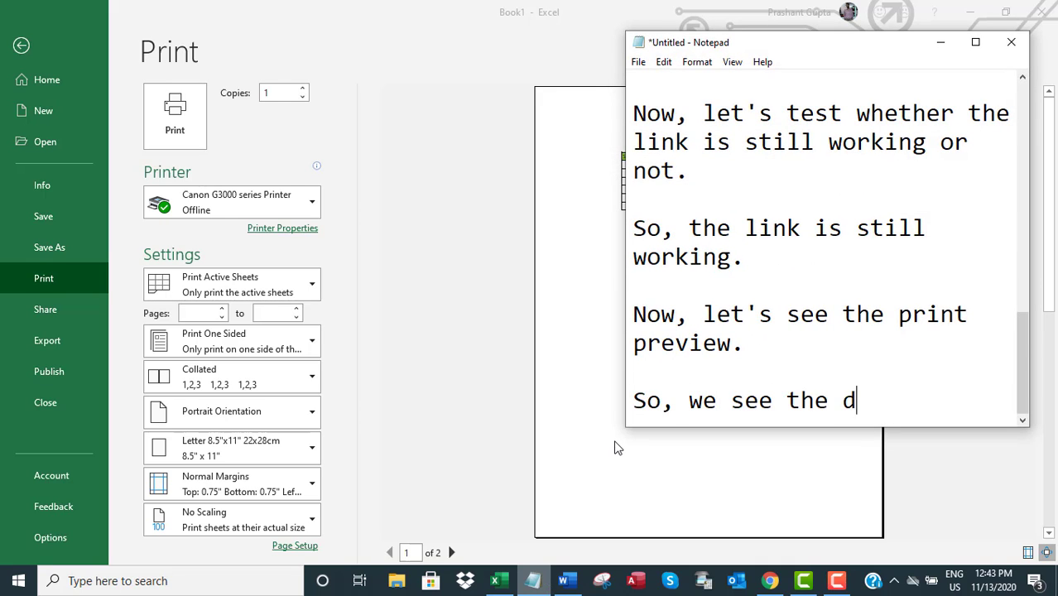
pyautogui.write('uring print, it')
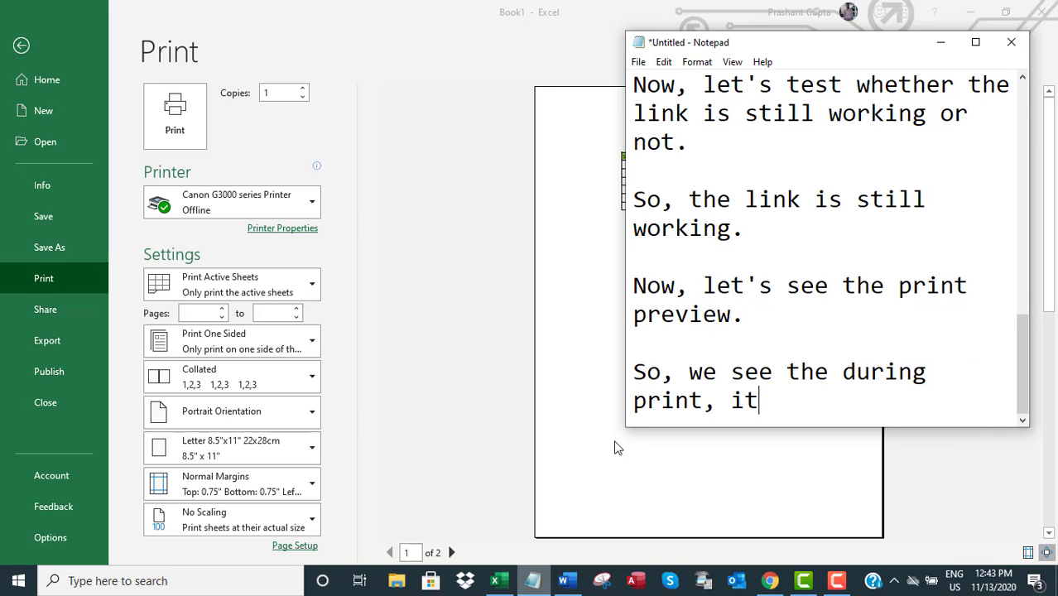
pyautogui.press('BackSpace')
pyautogui.press('BackSpace')
pyautogui.write('that li')
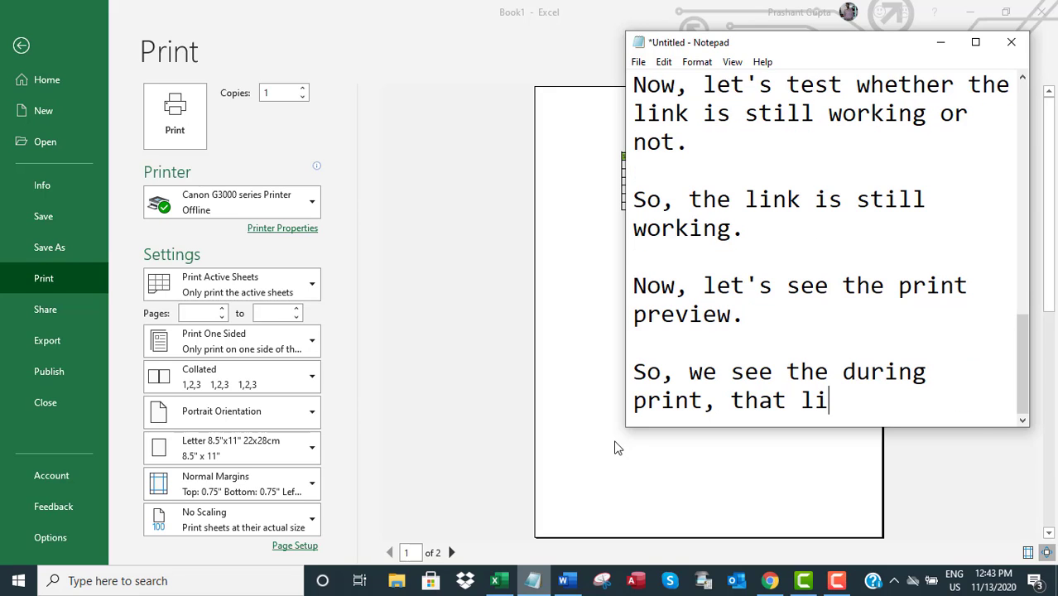
pyautogui.write('nk w')
pyautogui.write('ould')
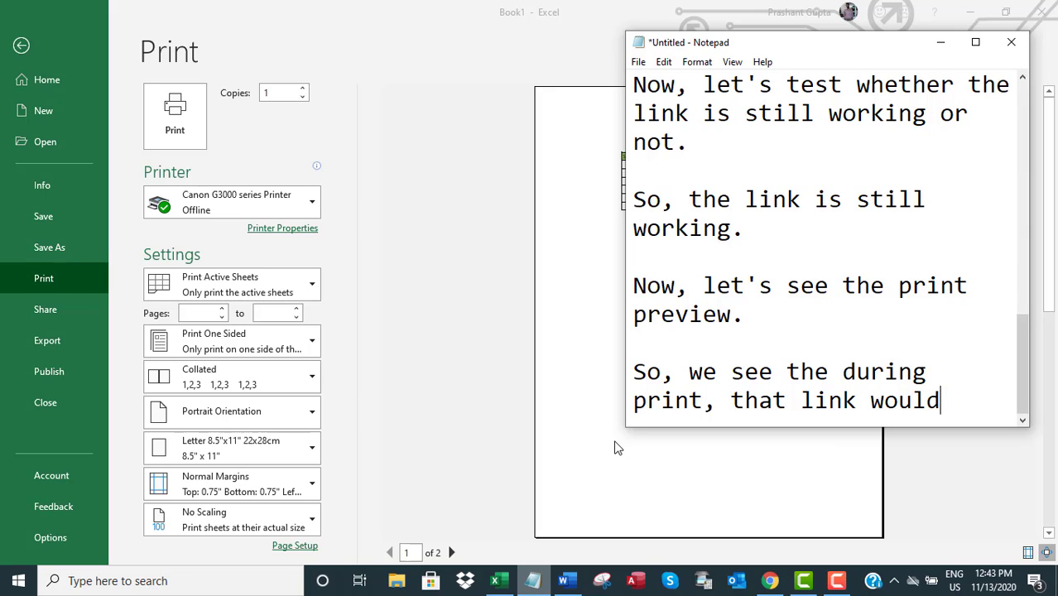
pyautogui.write(' not print.')
pyautogui.press('Return')
pyautogui.press('Return')
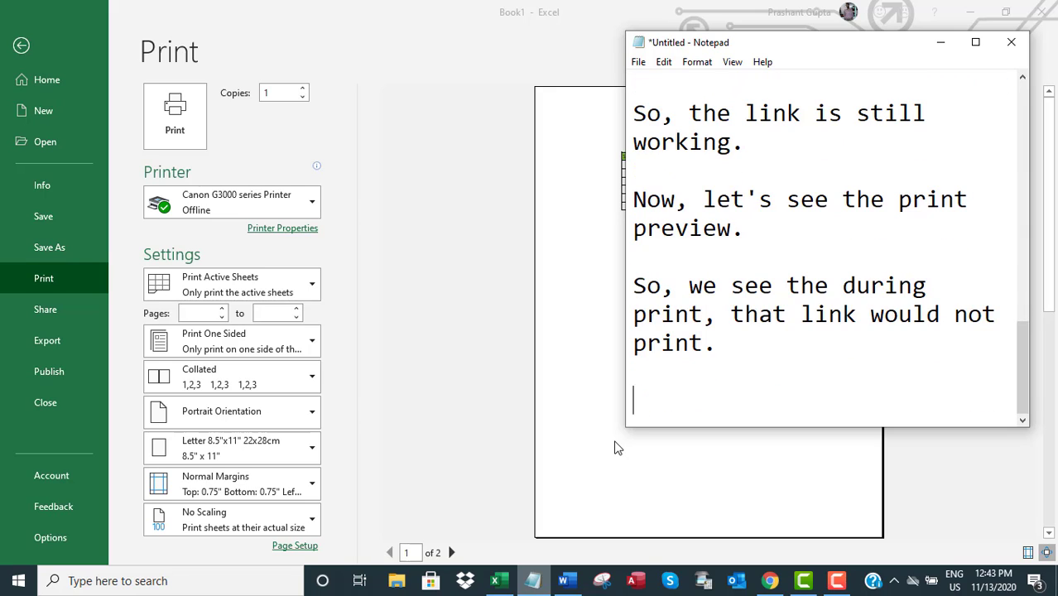
pyautogui.write("Now, let's")
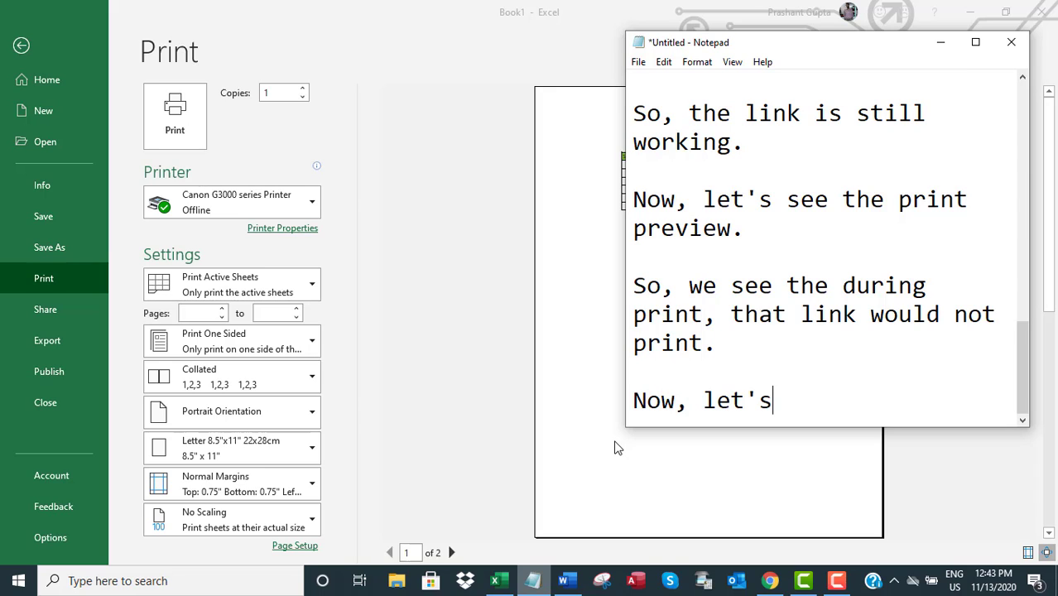
pyautogui.write(' hide all ')
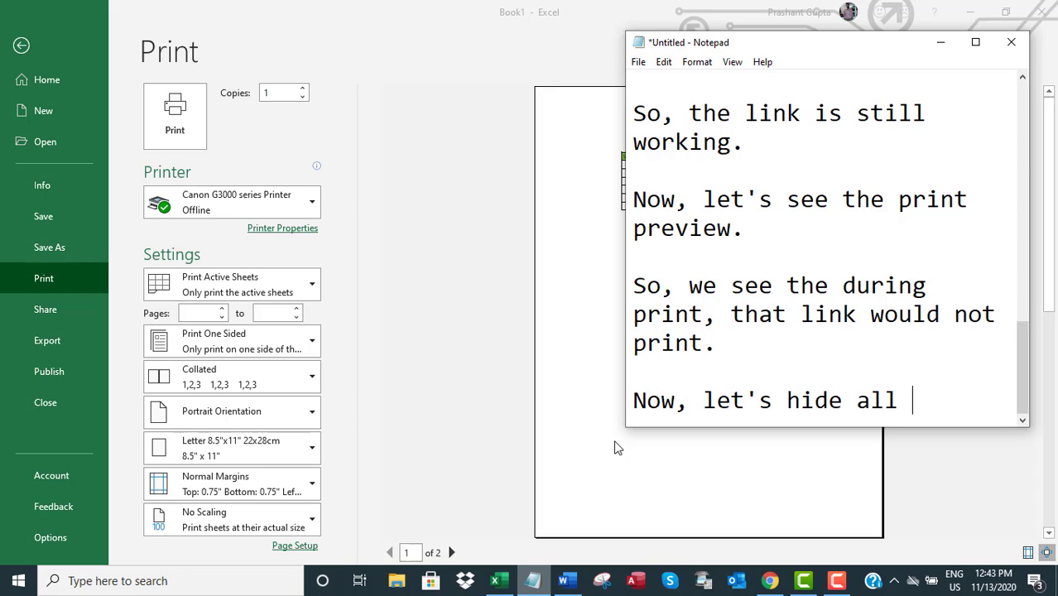
pyautogui.write('hyperlinks.')
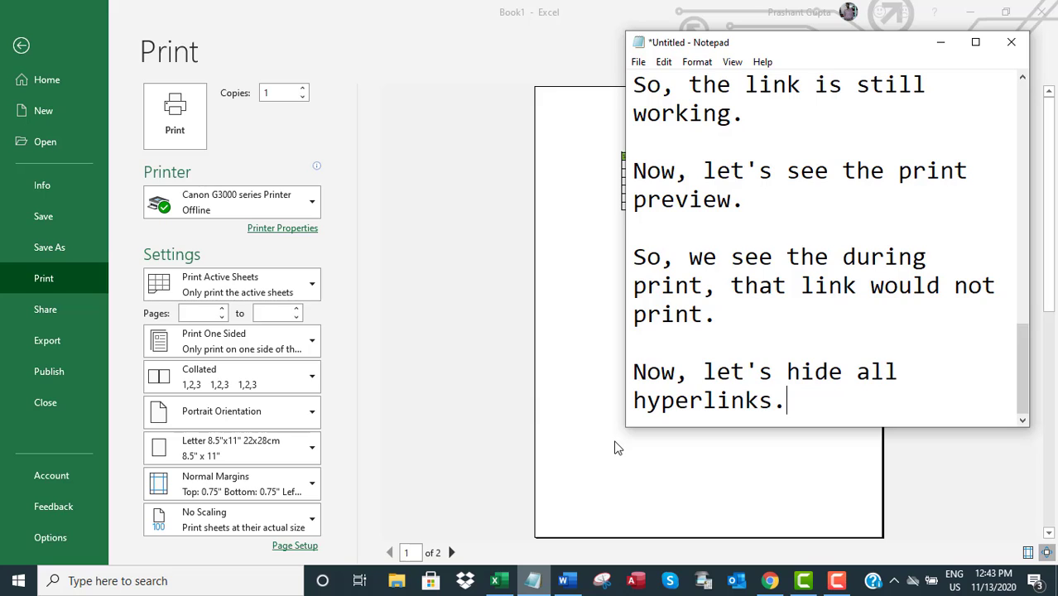
pyautogui.press('Return')
pyautogui.press('Return')
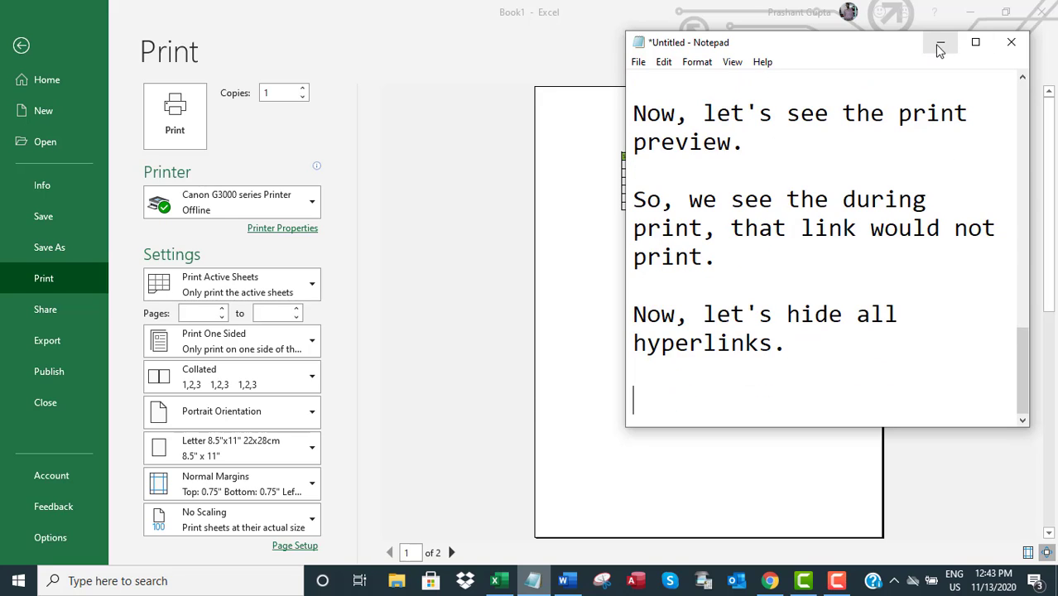
pyautogui.click(941, 42)
# Step: Leave print preview and select the hyperlink cells D6:D11
pyautogui.click(22, 45)
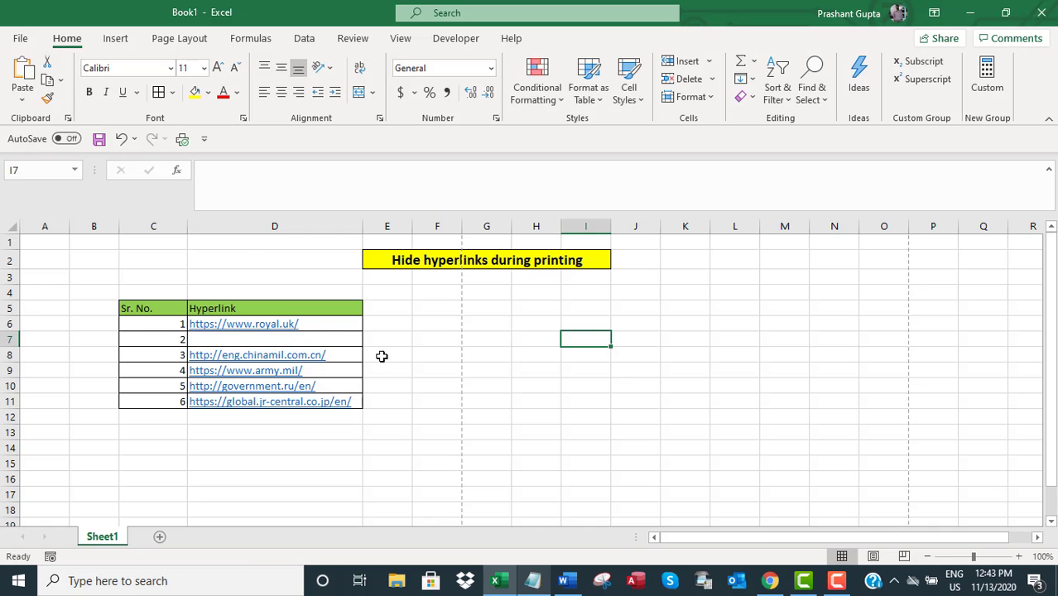
pyautogui.click(315, 325)
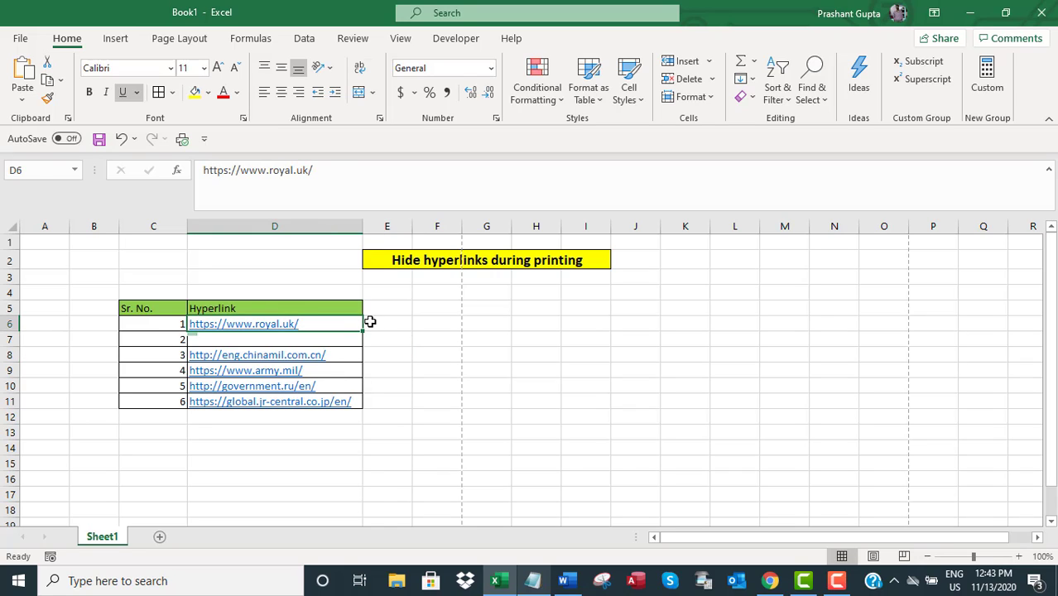
pyautogui.hotkey('shift', 'Down')
pyautogui.hotkey('shift', 'Down')
pyautogui.hotkey('shift', 'Down')
pyautogui.hotkey('shift', 'Down')
pyautogui.hotkey('shift', 'Down')
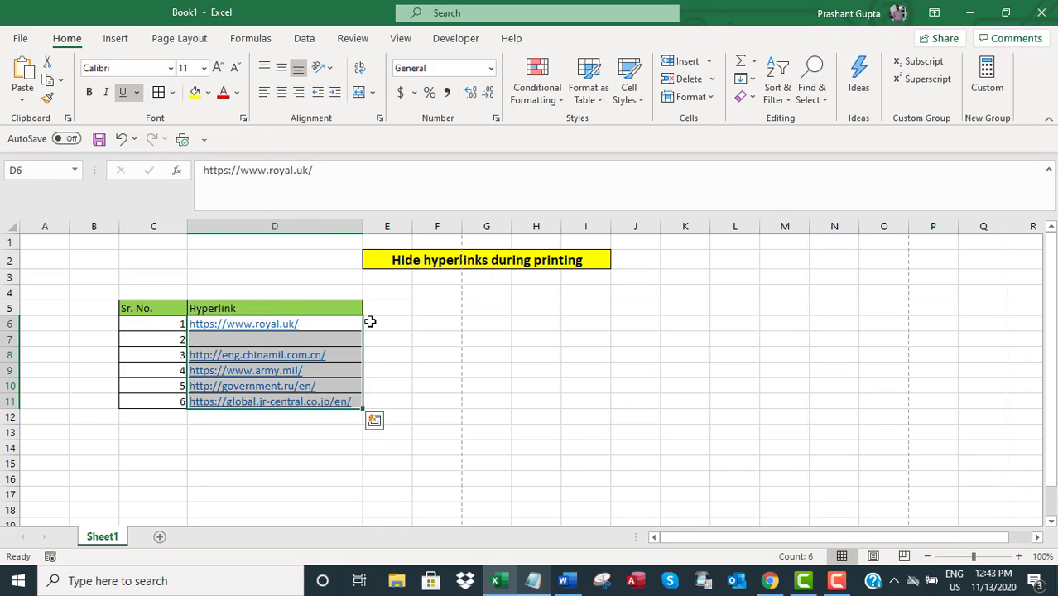
# Step: Replace General with the custom number format ;;; in Format Cells so D6:D11 appear blank
pyautogui.rightClick(286, 370)
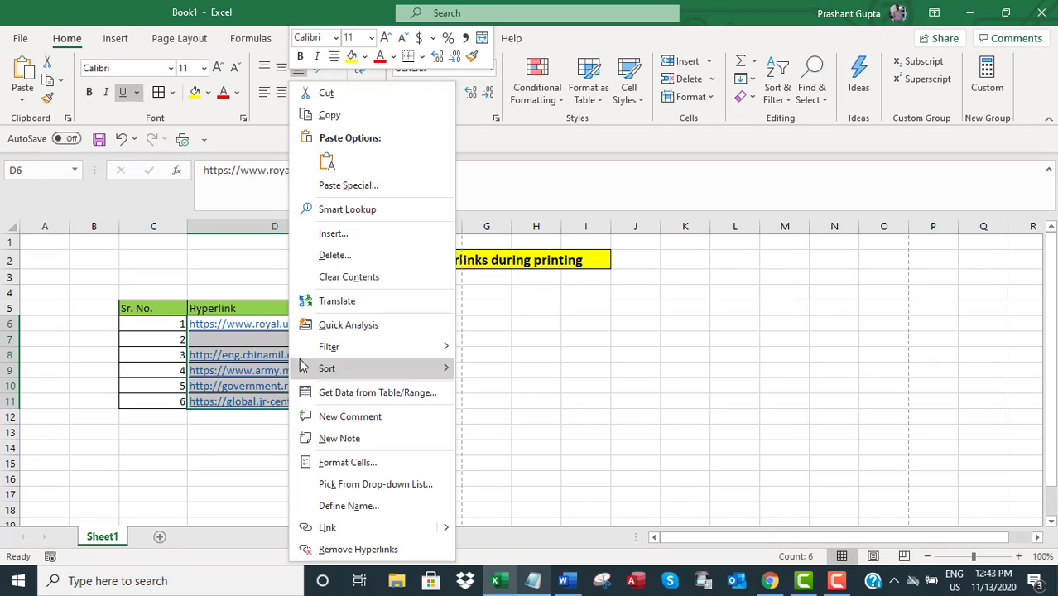
pyautogui.click(340, 466)
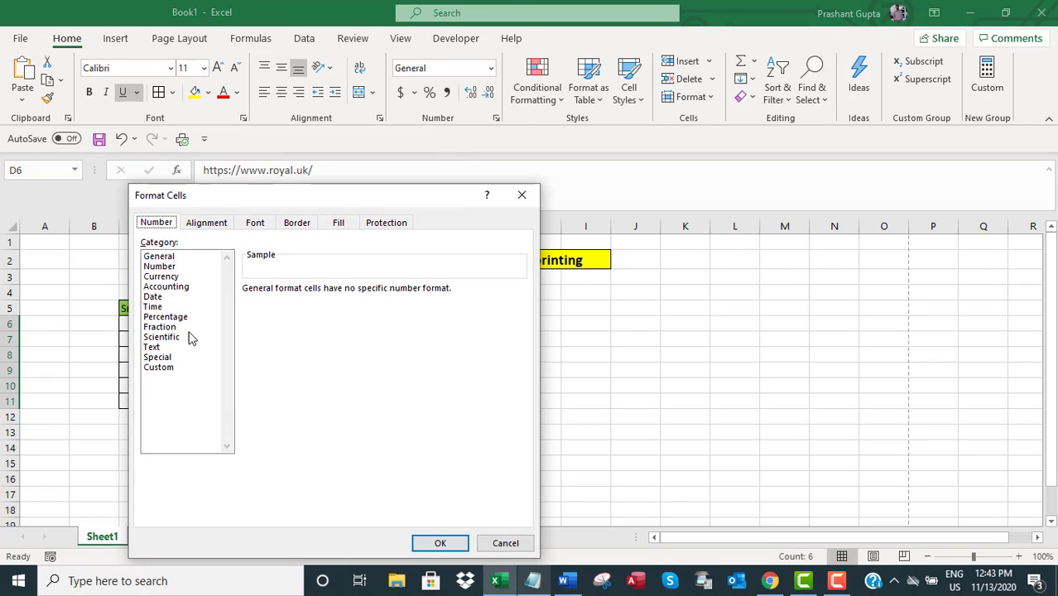
pyautogui.click(159, 367)
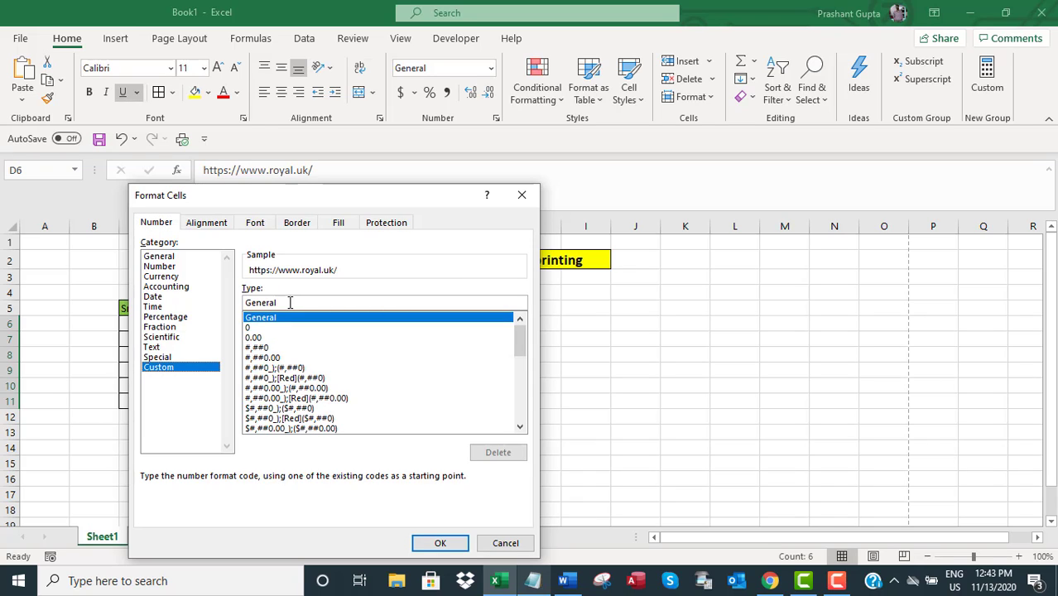
pyautogui.doubleClick(290, 302)
pyautogui.press('BackSpace')
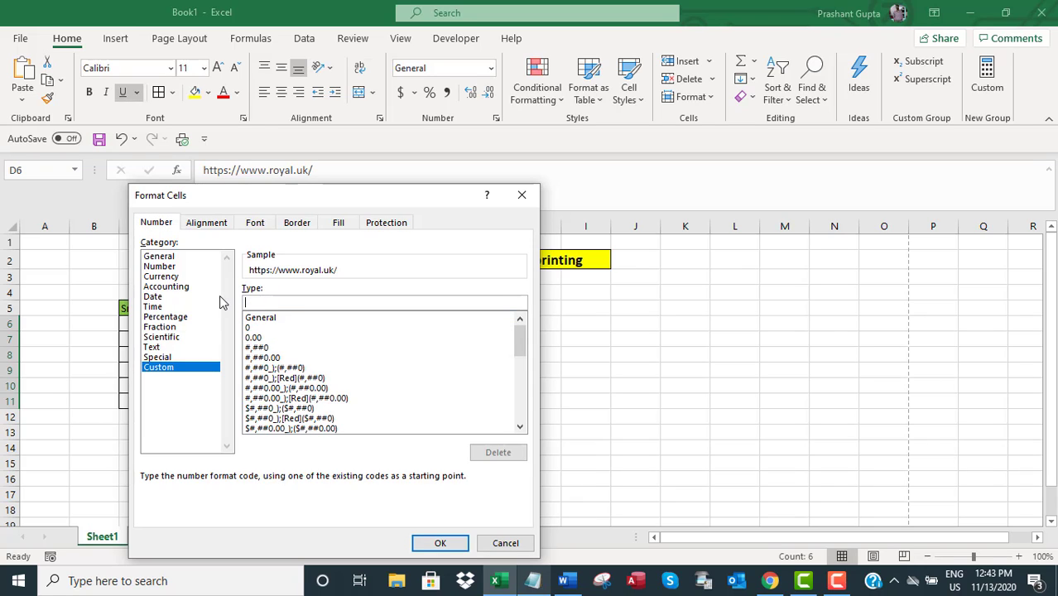
pyautogui.write(';;;')
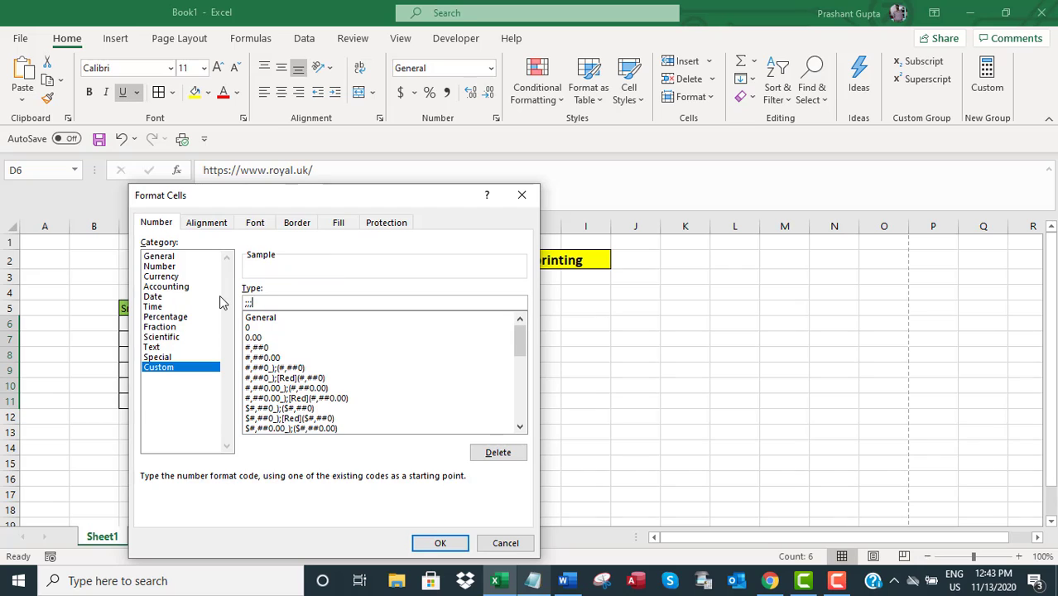
pyautogui.click(441, 543)
pyautogui.click(468, 417)
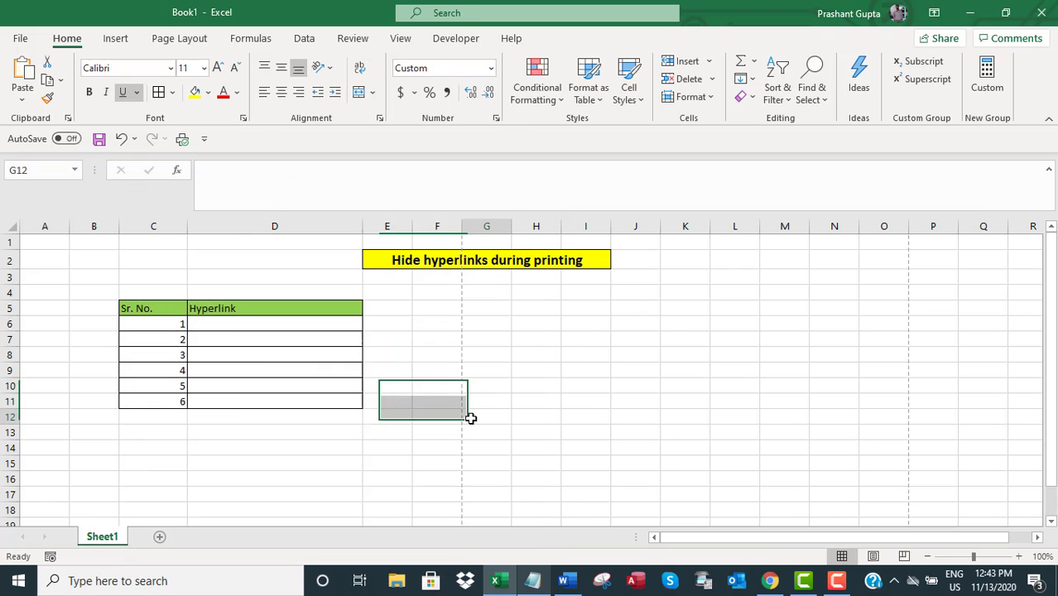
# Step: Check the blank cells' link tooltips and D8's eng.chinamil URL, then follow D8's hyperlink
pyautogui.moveTo(273, 379)
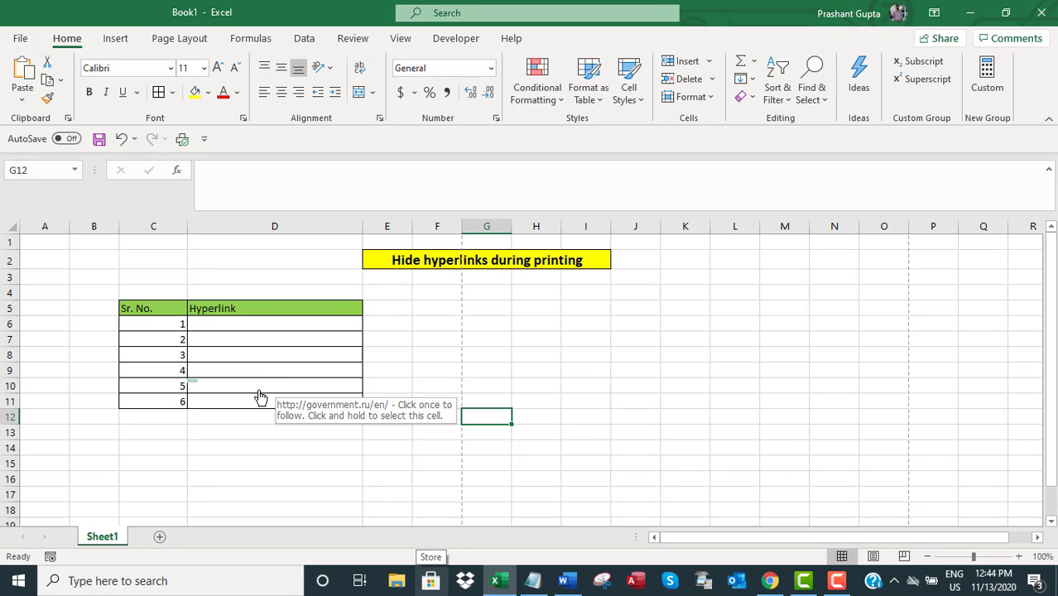
pyautogui.moveTo(258, 405)
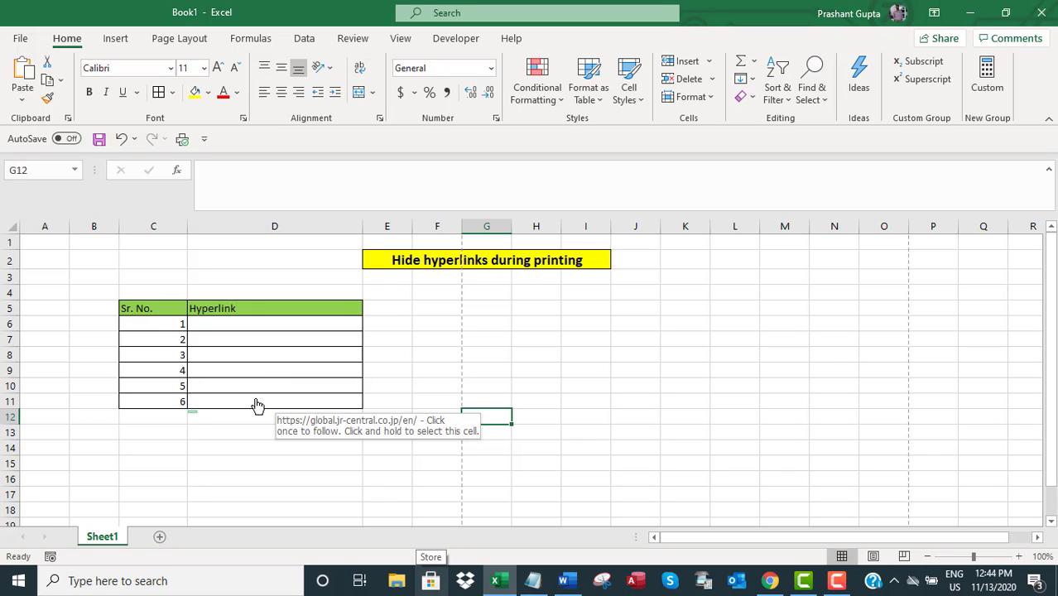
pyautogui.doubleClick(255, 358)
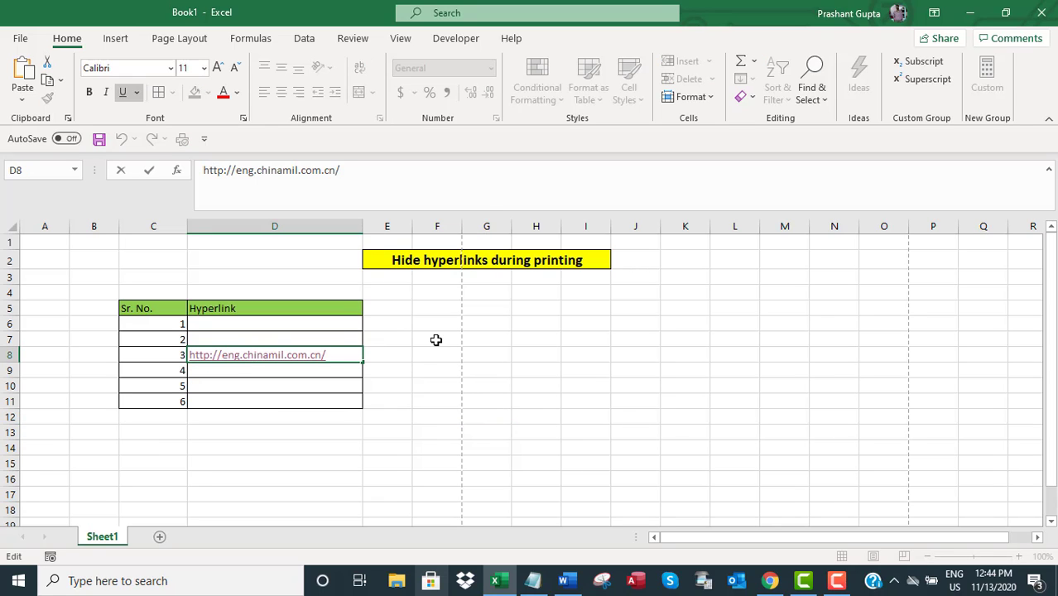
pyautogui.doubleClick(279, 355)
pyautogui.doubleClick(231, 355)
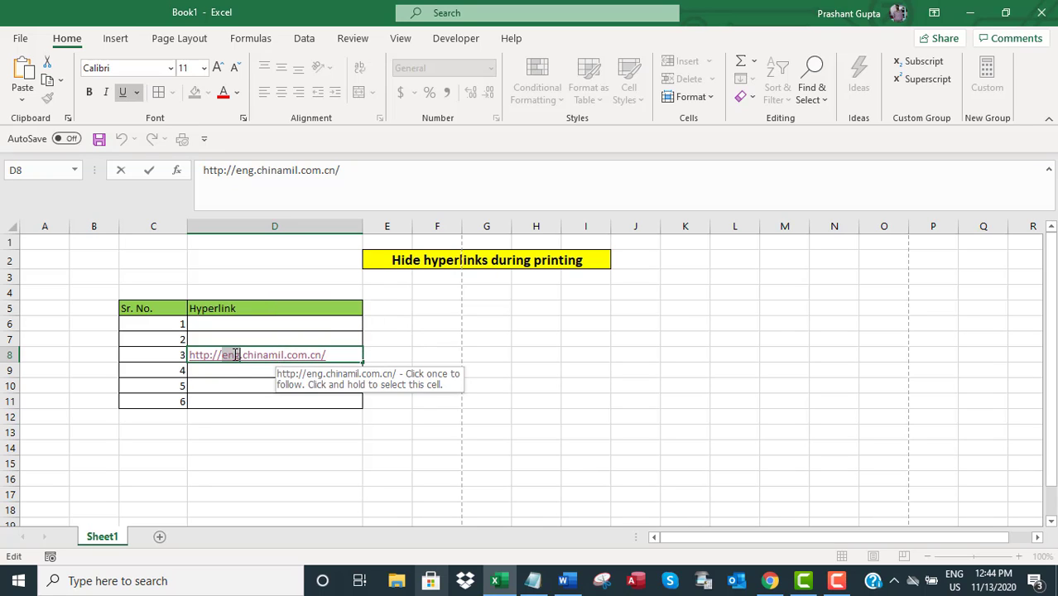
pyautogui.click(235, 372)
pyautogui.click(240, 362)
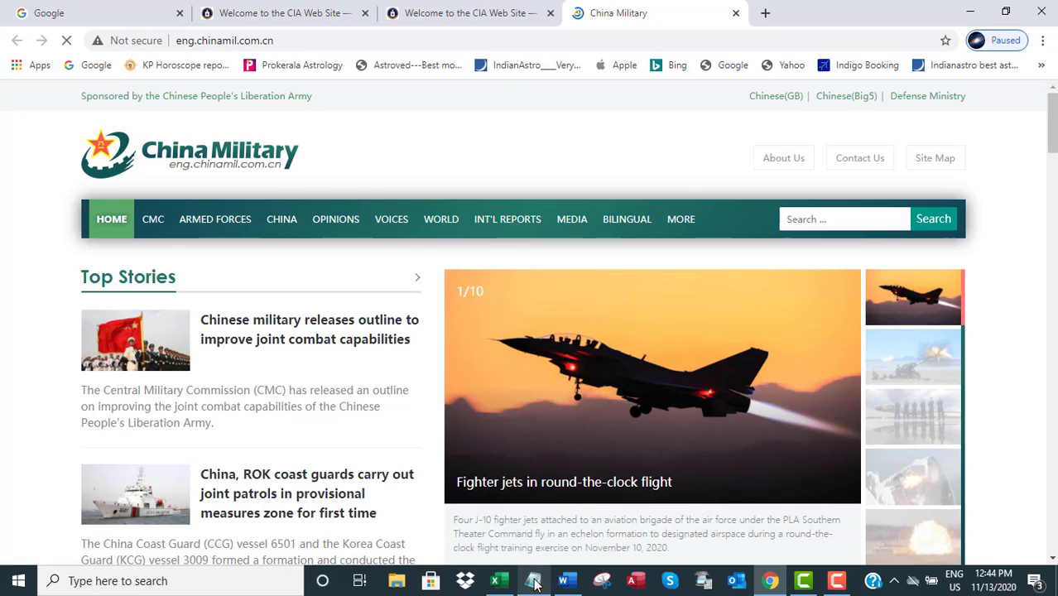
# Step: Note 'So, we see that the hyperlinks are still working.' in Notepad, then return to Excel
pyautogui.click(534, 581)
pyautogui.write('So,')
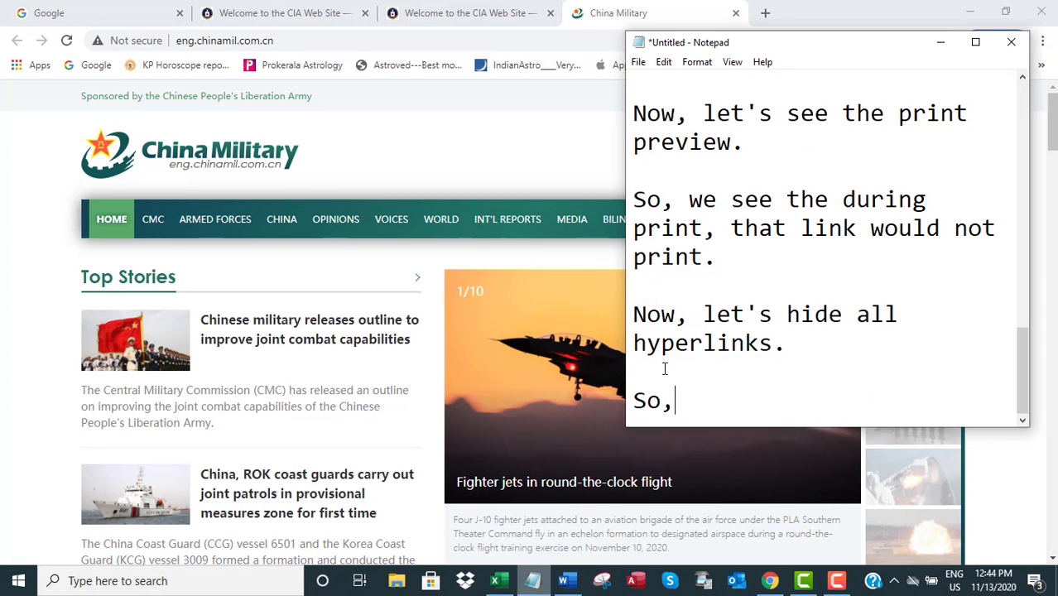
pyautogui.write(' we see that ')
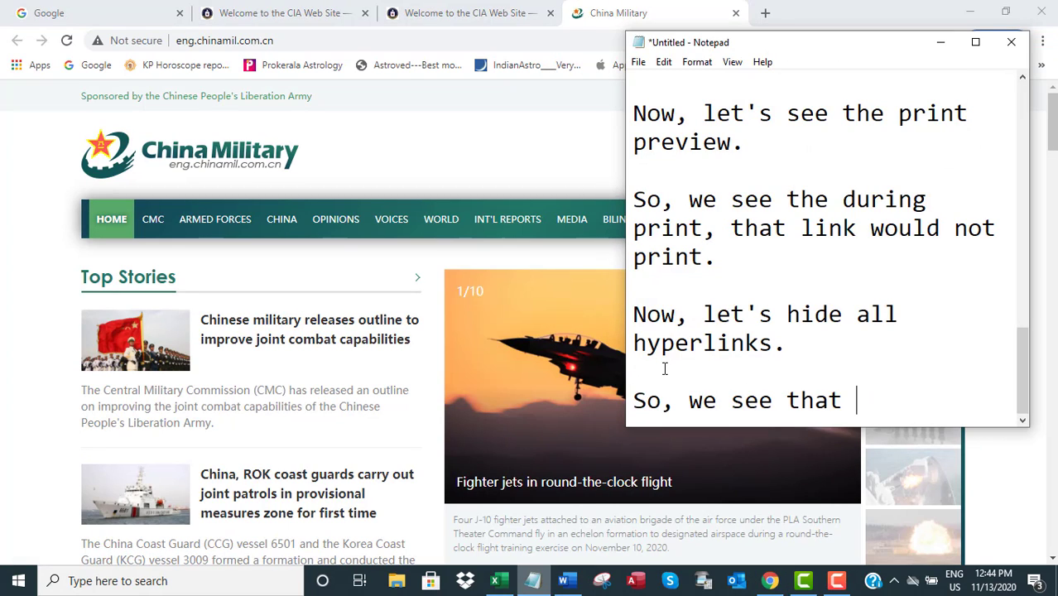
pyautogui.write('the hpe')
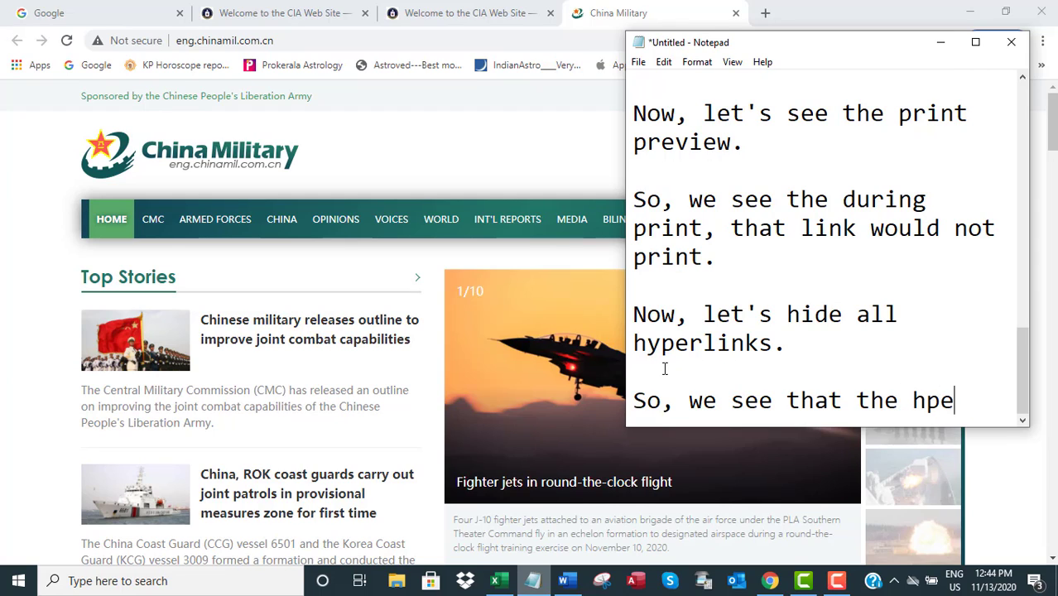
pyautogui.press('BackSpace')
pyautogui.press('BackSpace')
pyautogui.write('yperl')
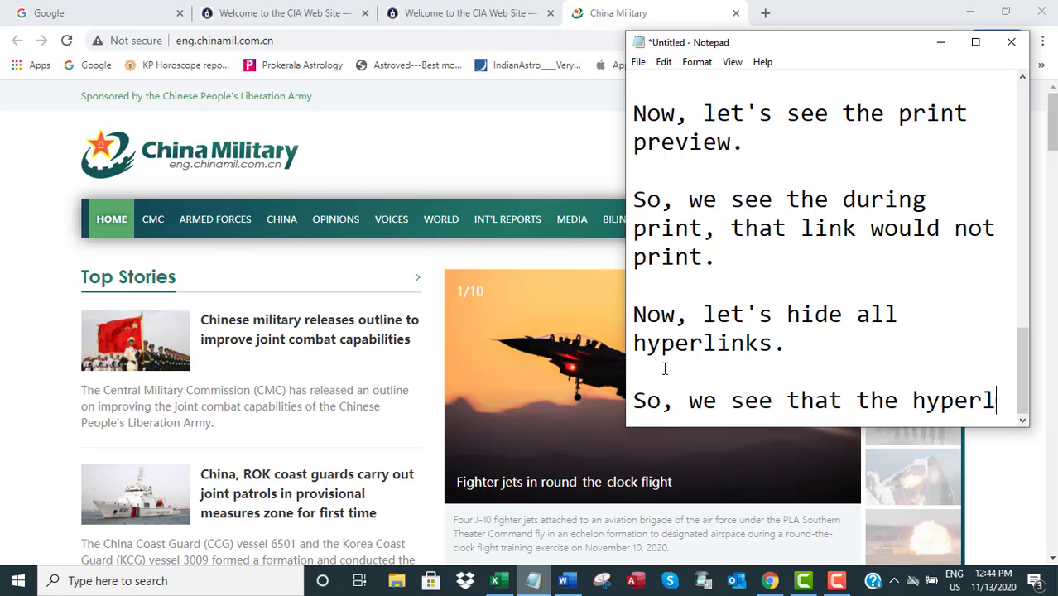
pyautogui.write('inks are still')
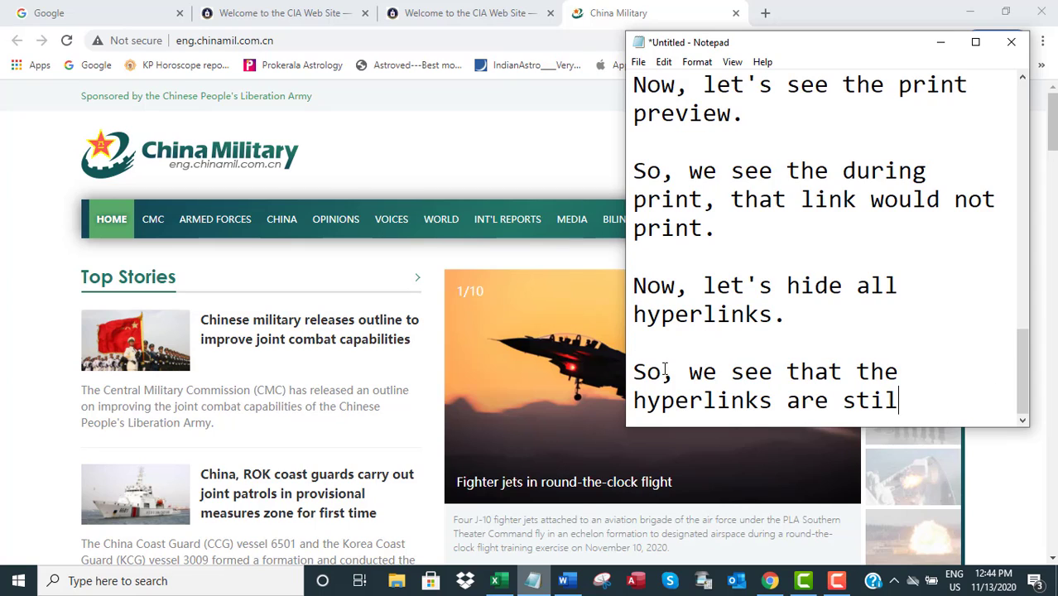
pyautogui.write(' working.')
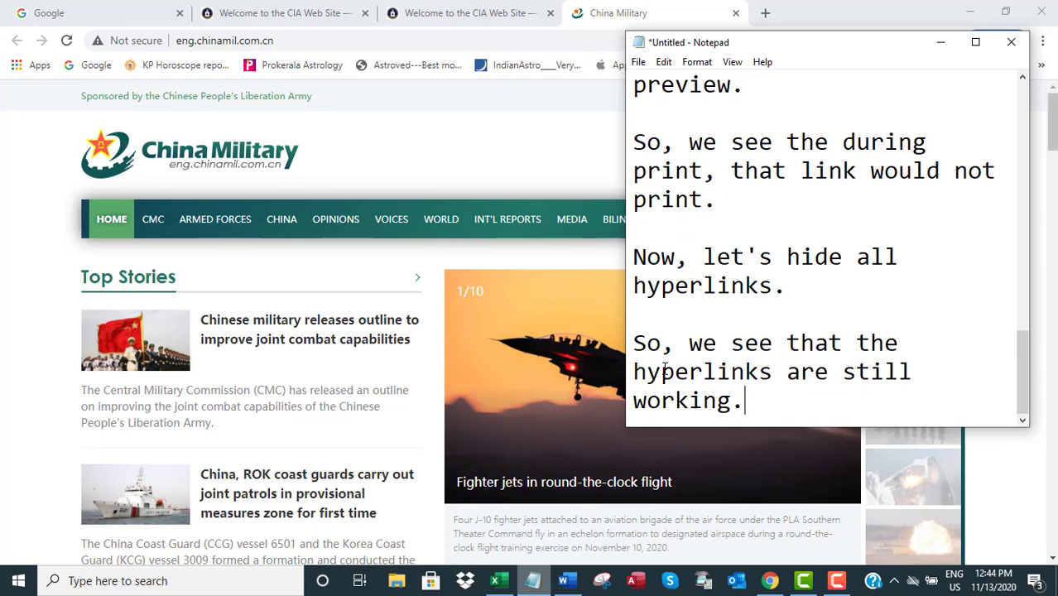
pyautogui.press('Return')
pyautogui.press('Return')
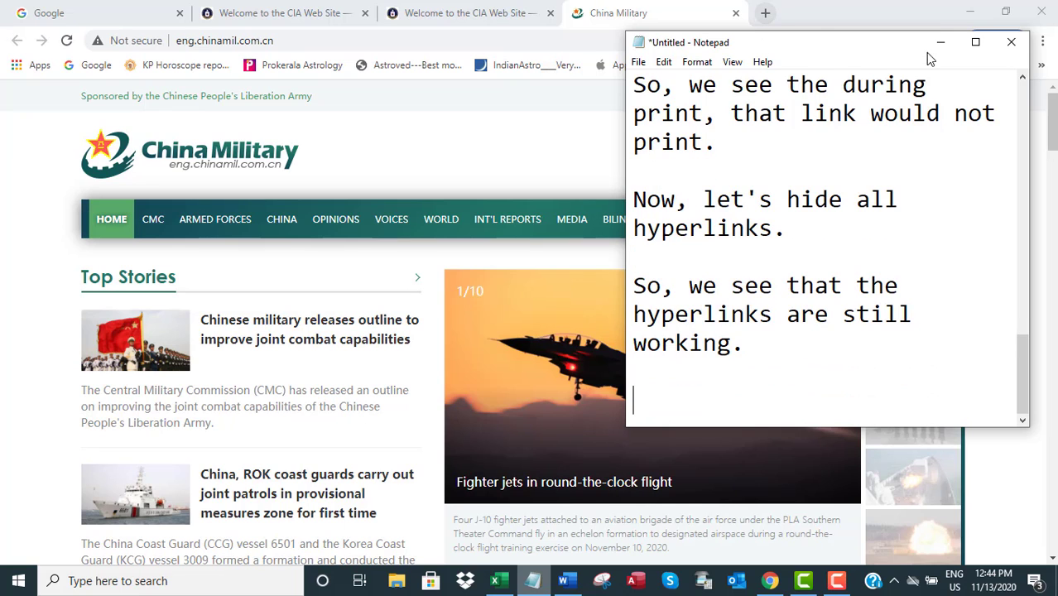
pyautogui.click(941, 42)
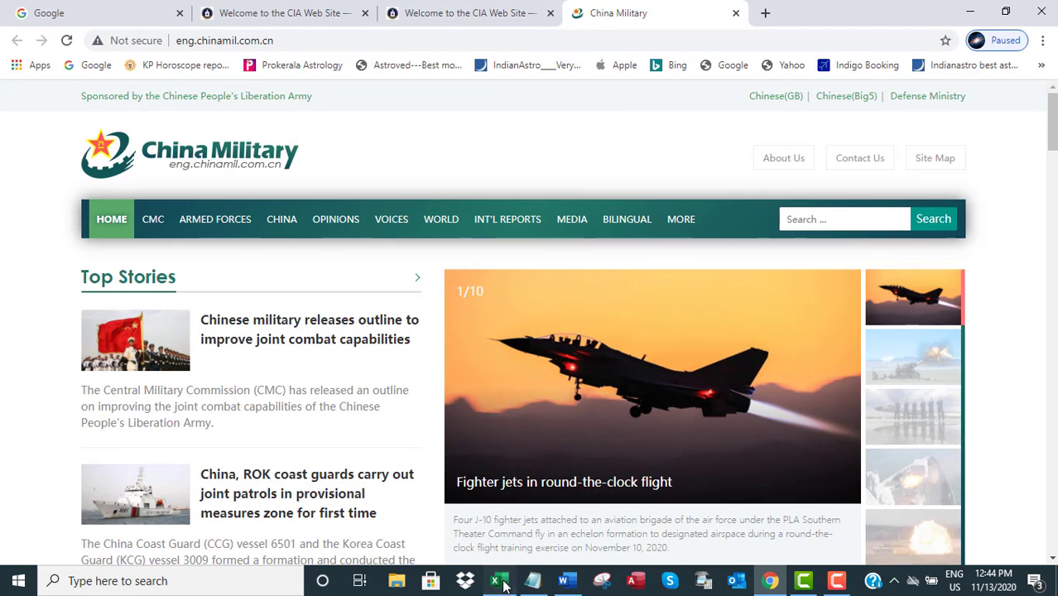
pyautogui.click(496, 581)
# Step: Show the sheet's print preview to check the Hyperlink column prints blank
pyautogui.press('Escape')
pyautogui.click(277, 445)
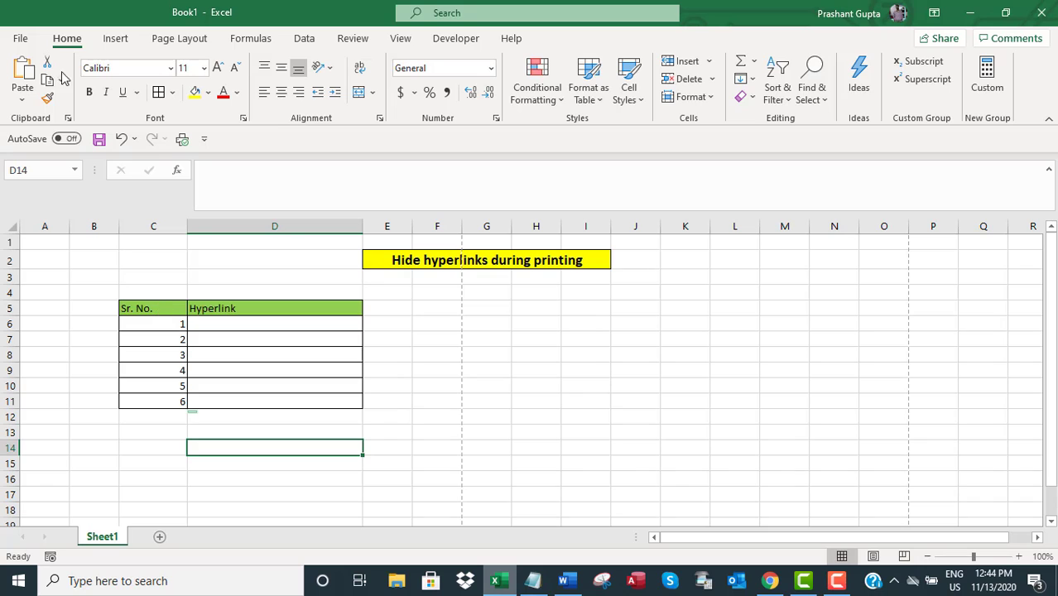
pyautogui.click(20, 38)
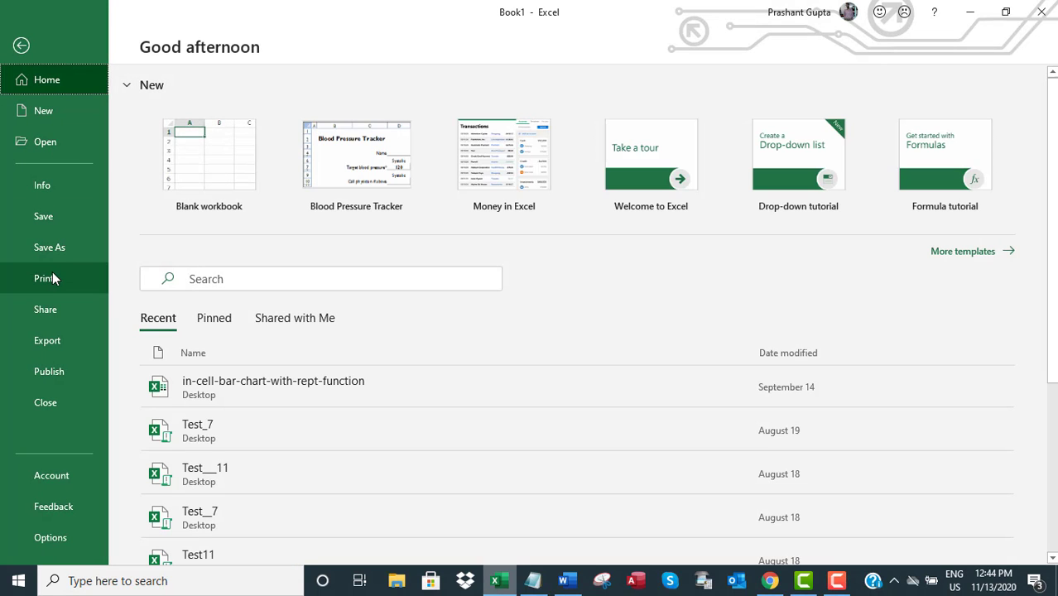
pyautogui.click(52, 277)
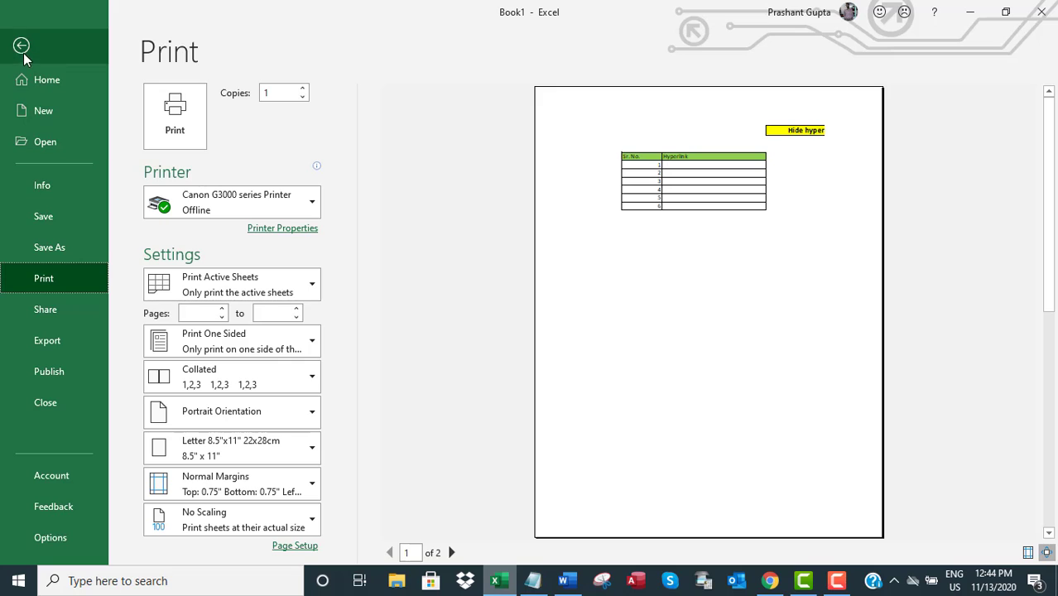
# Step: Note in Notepad that hyperlinks are not visible during printing, then return to the worksheet
pyautogui.click(532, 581)
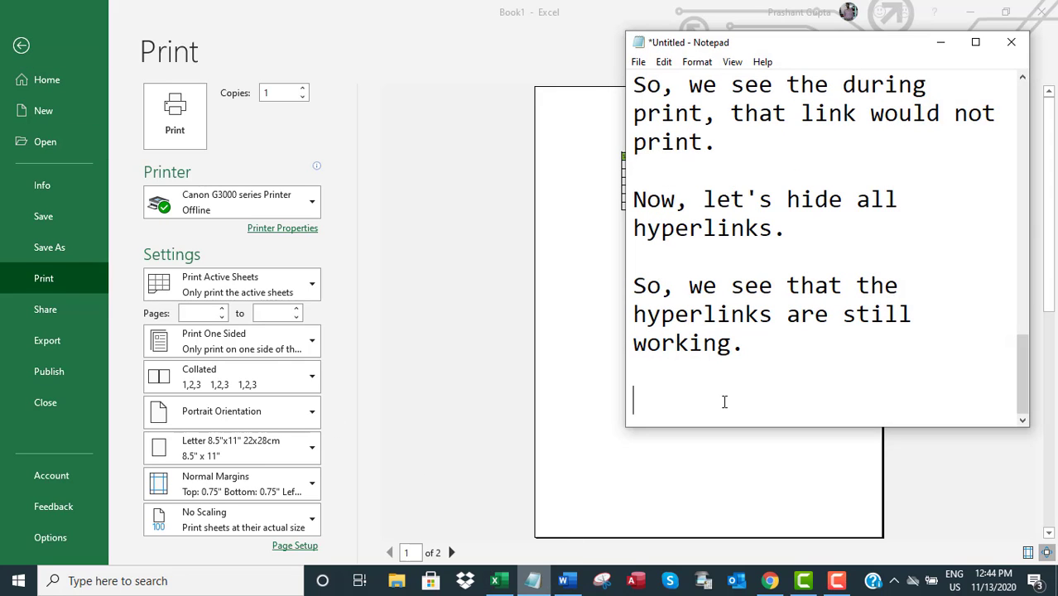
pyautogui.write('And, we als')
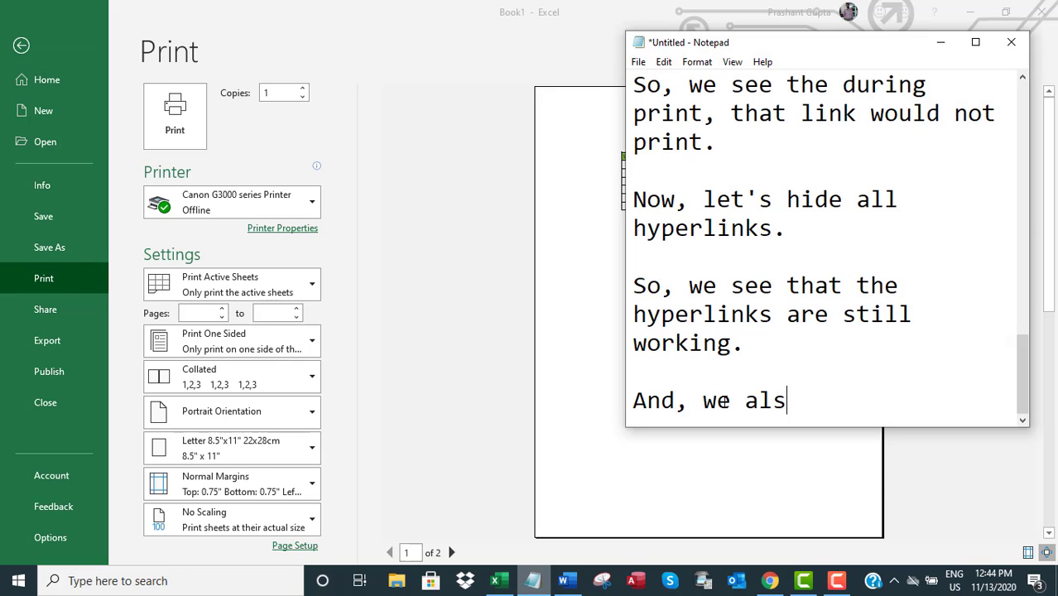
pyautogui.write('o see that dur')
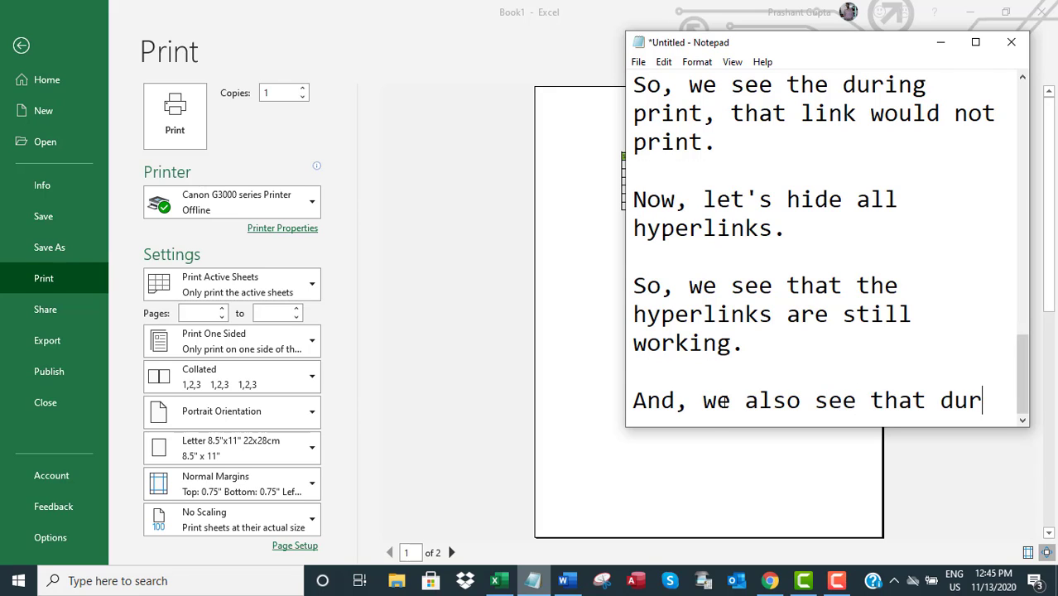
pyautogui.write('ing printing a')
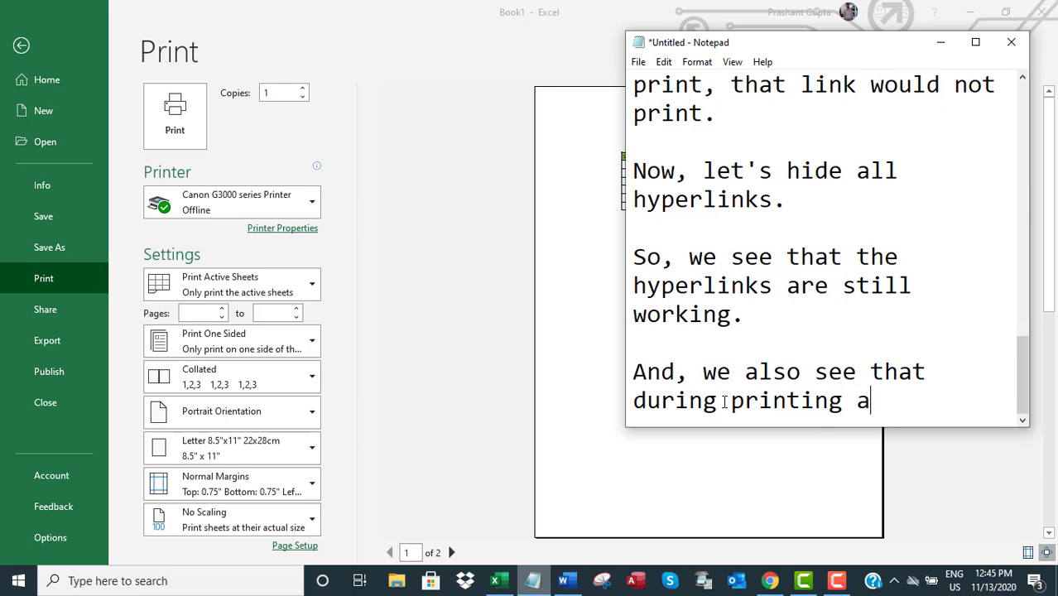
pyautogui.write('ll those hy')
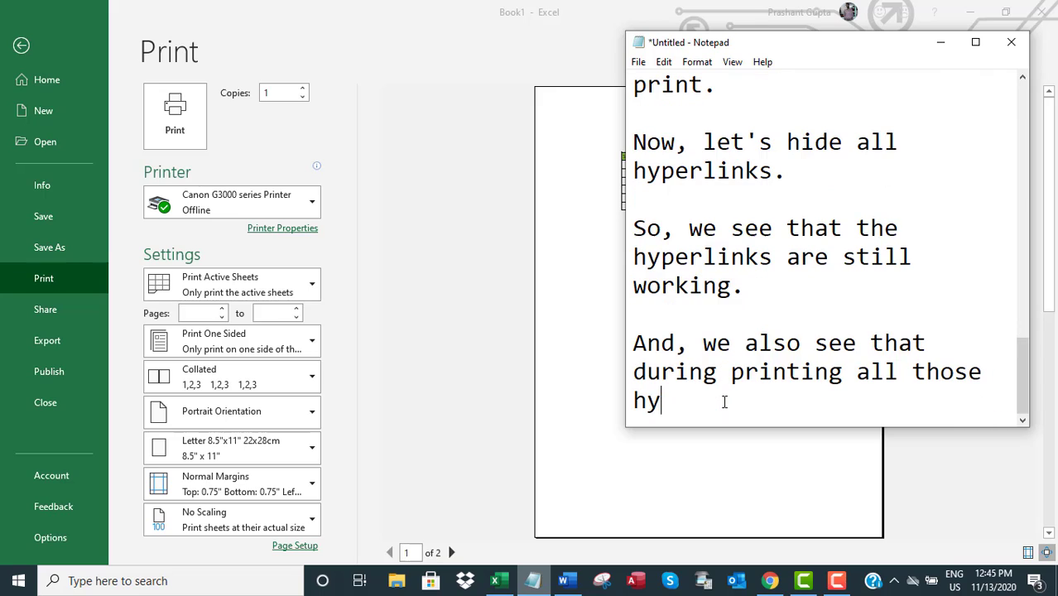
pyautogui.write('perlinks are no')
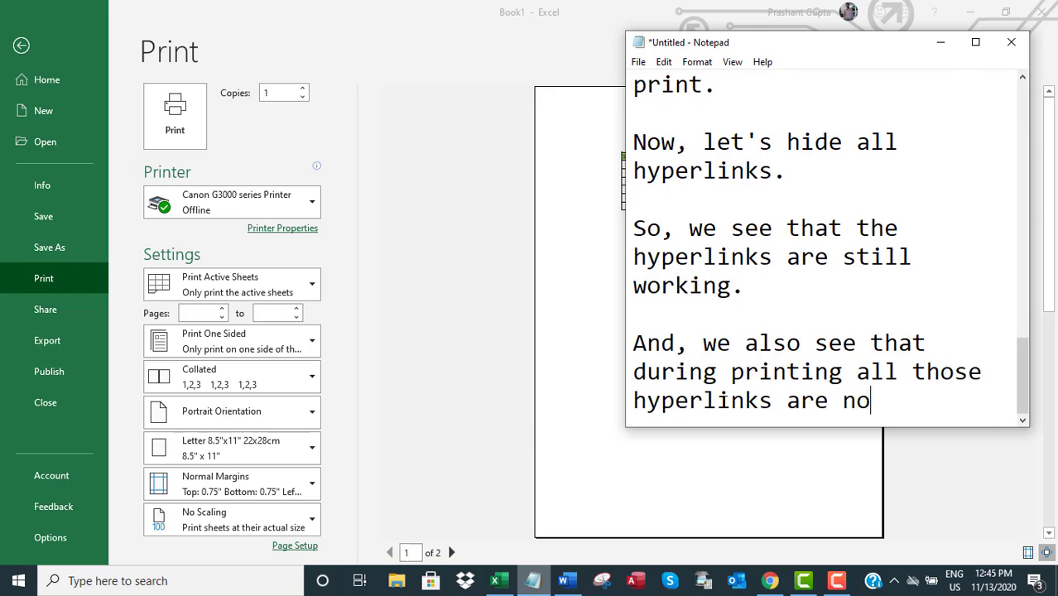
pyautogui.write('t visible ')
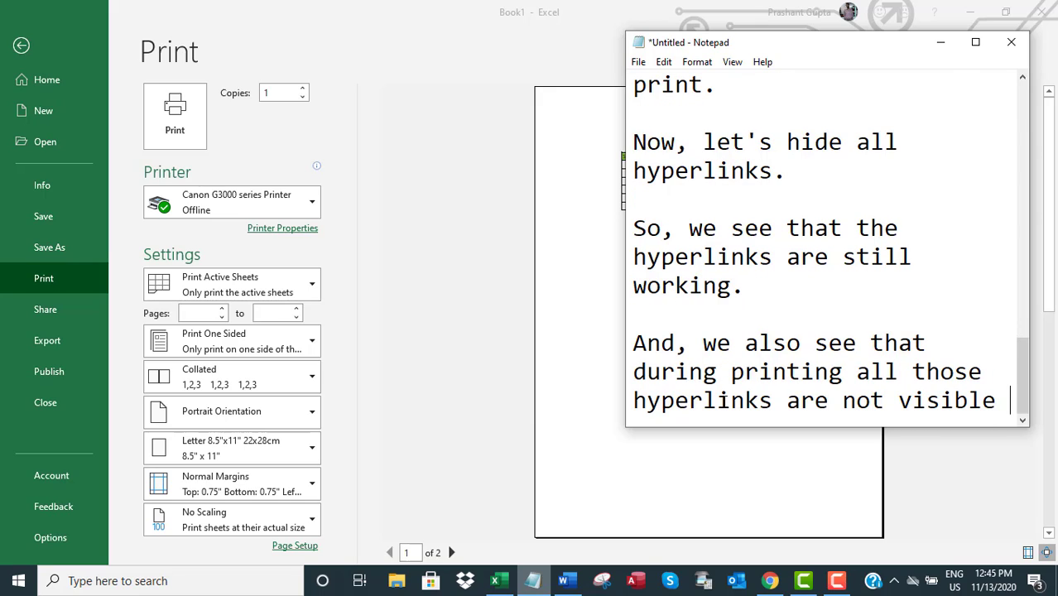
pyautogui.write('at all')
pyautogui.press('Return')
pyautogui.press('Return')
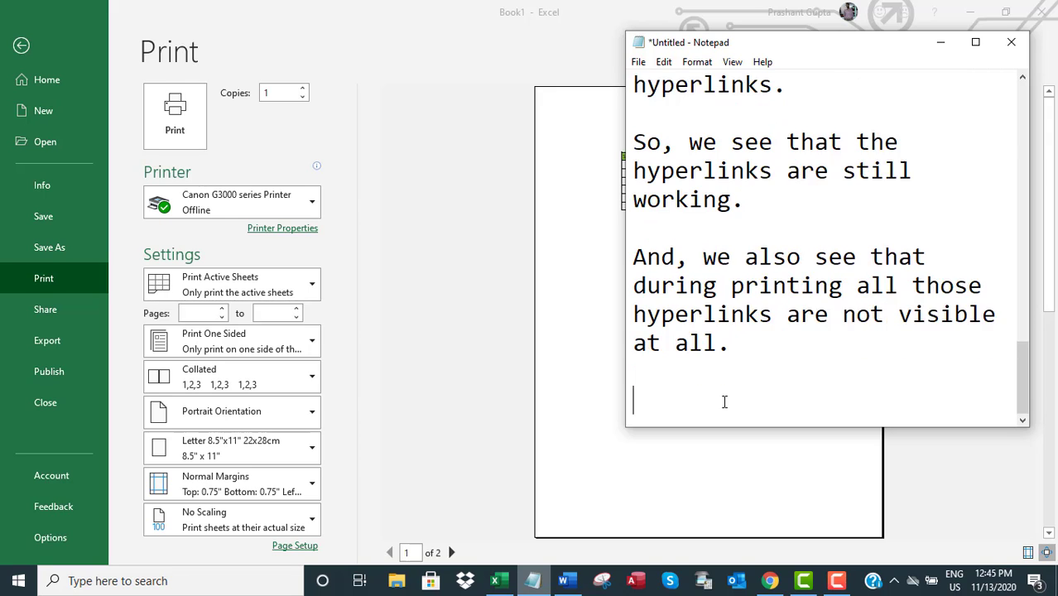
pyautogui.press('Return')
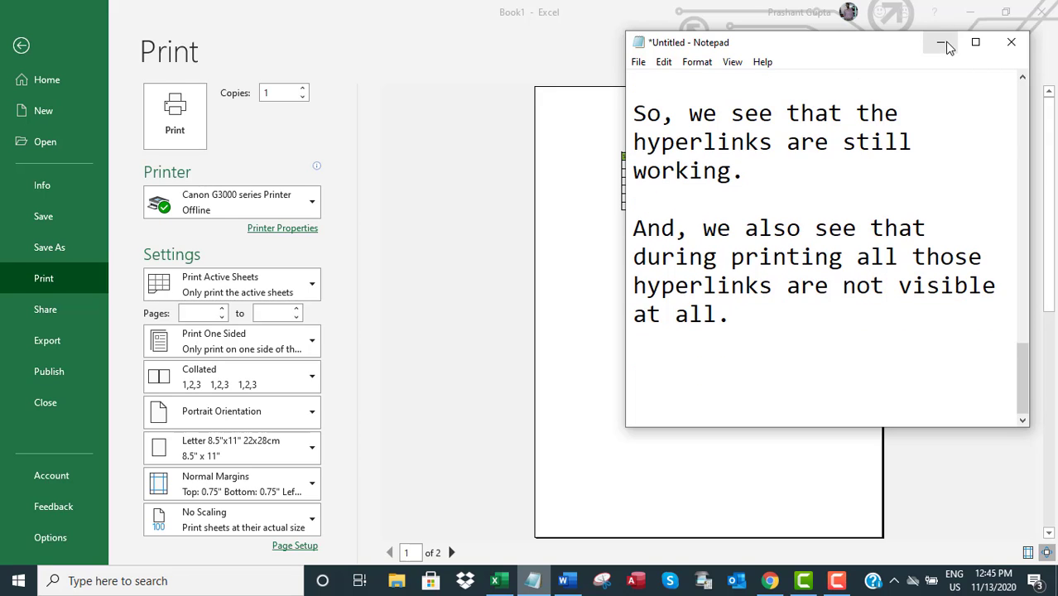
pyautogui.click(941, 41)
pyautogui.click(22, 45)
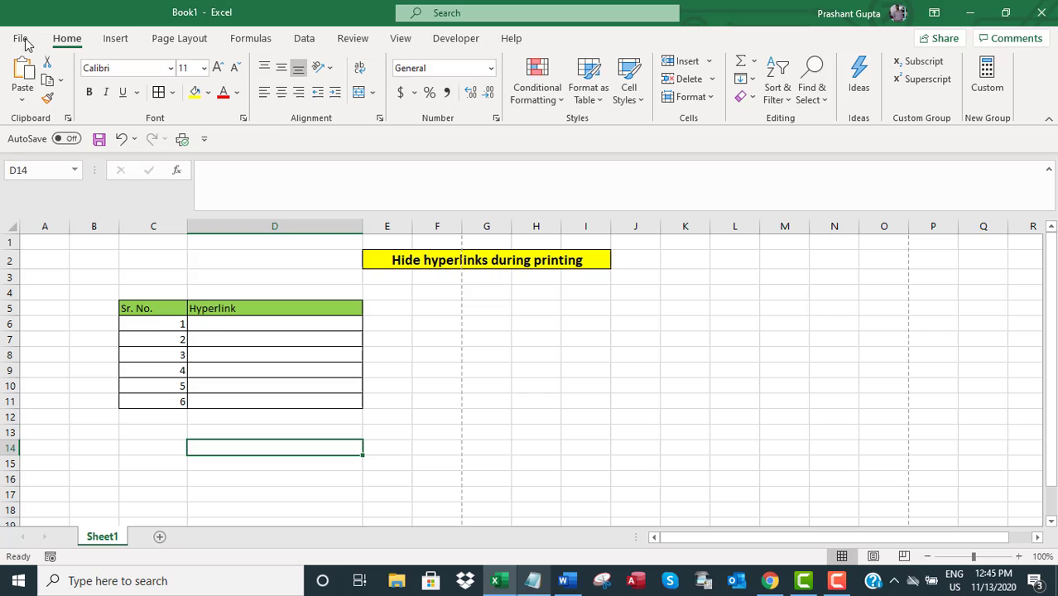
pyautogui.click(540, 328)
pyautogui.click(535, 582)
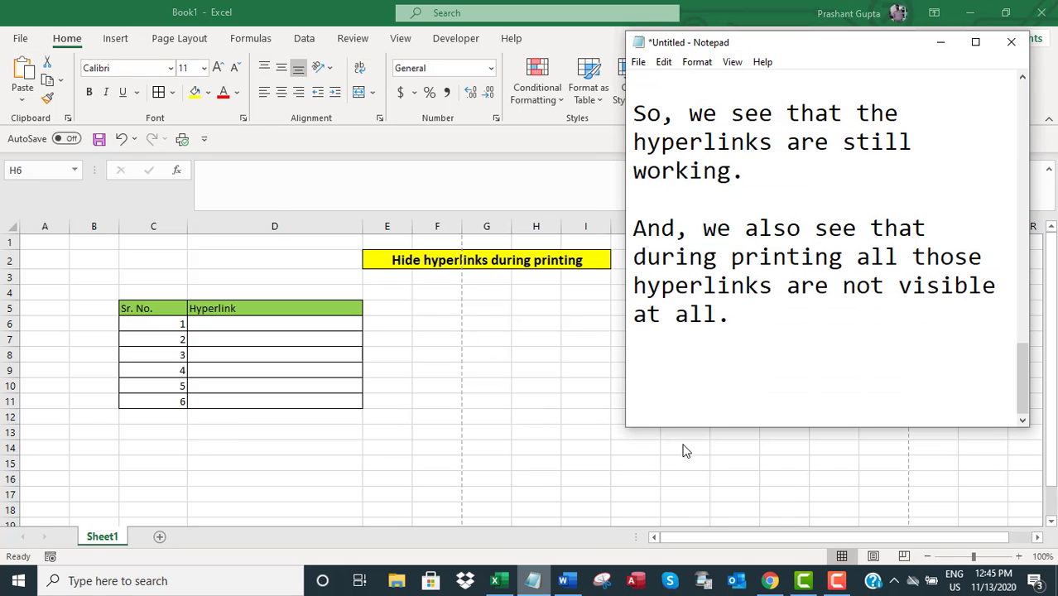
pyautogui.write('And, we got that')
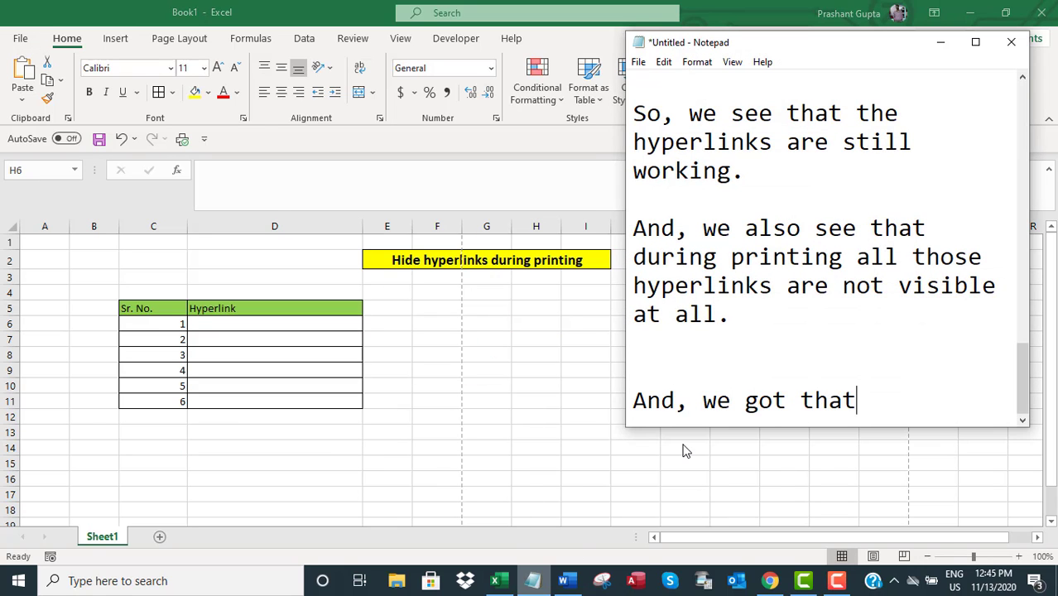
pyautogui.write('.')
pyautogui.press('Return')
pyautogui.press('Return')
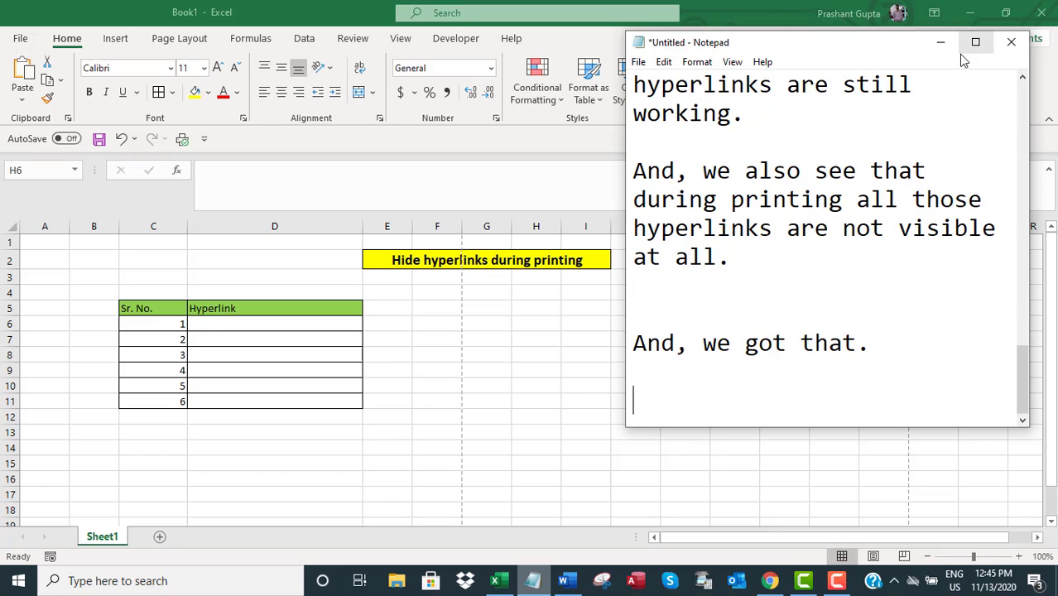
pyautogui.click(941, 41)
pyautogui.click(696, 373)
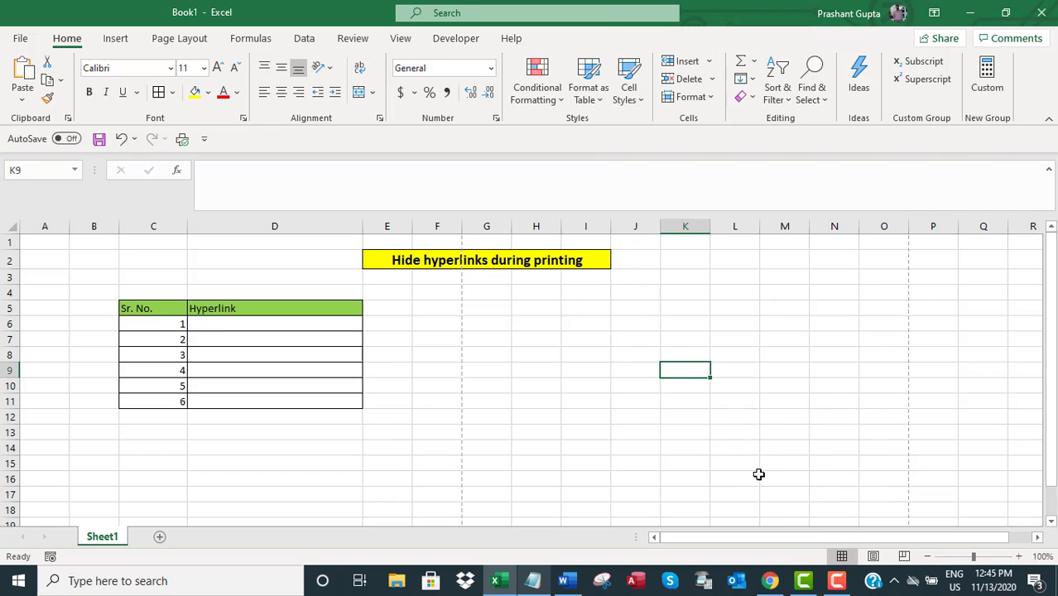